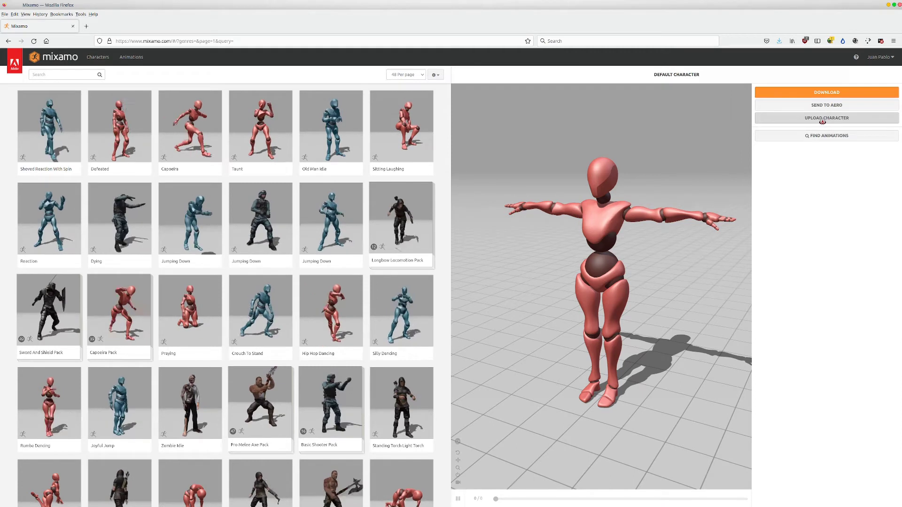
Upload fredegund_mixamo.fbx from the mixamo folder as a new character and confirm the auto-rigger review
left_click(822, 119)
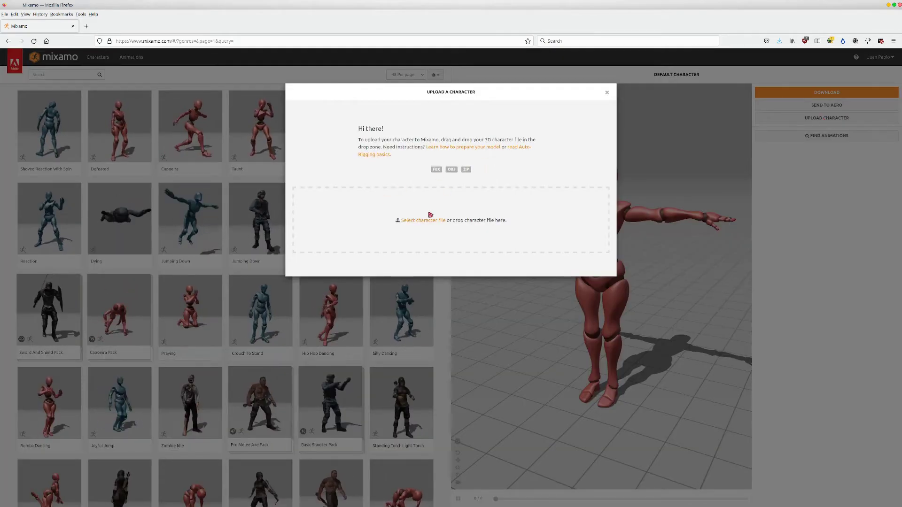
left_click(414, 224)
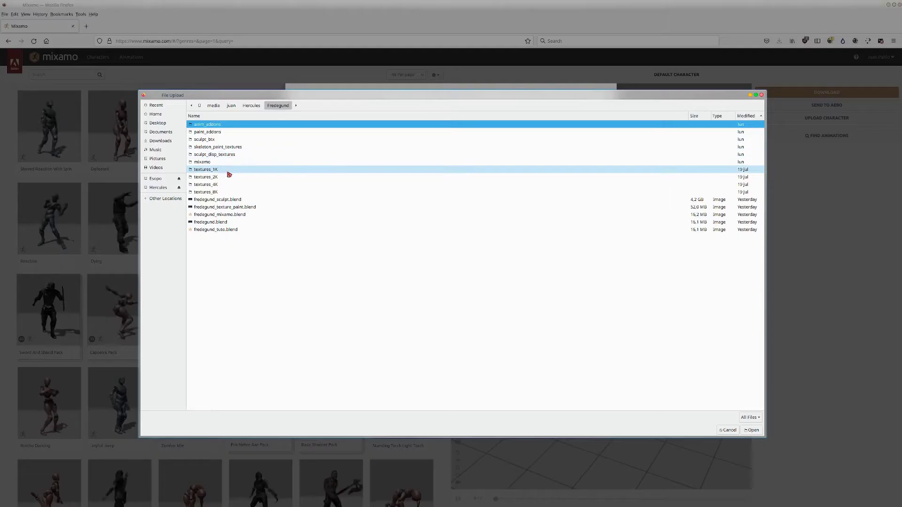
double_click(230, 170)
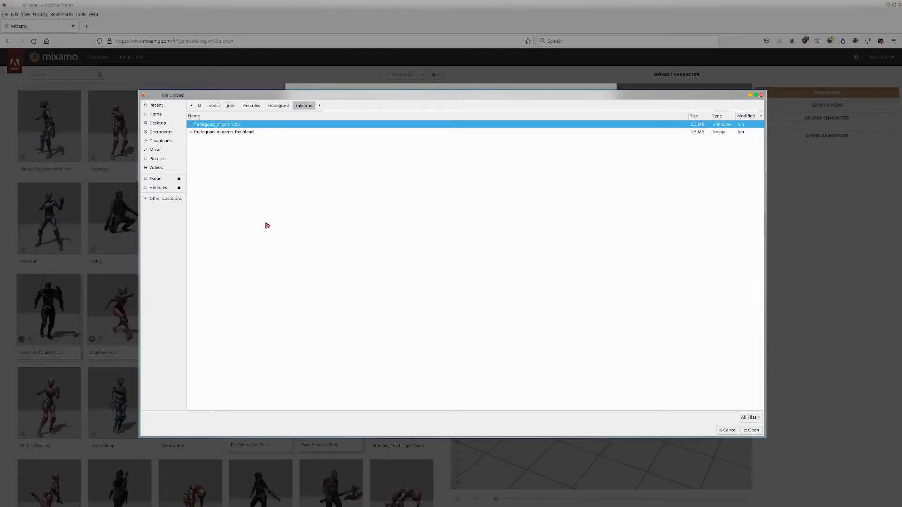
left_click(754, 430)
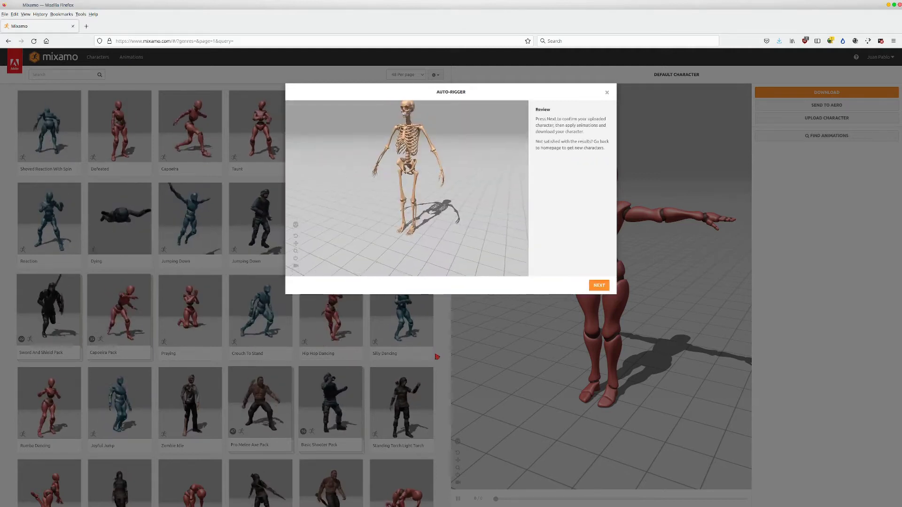
left_click(599, 285)
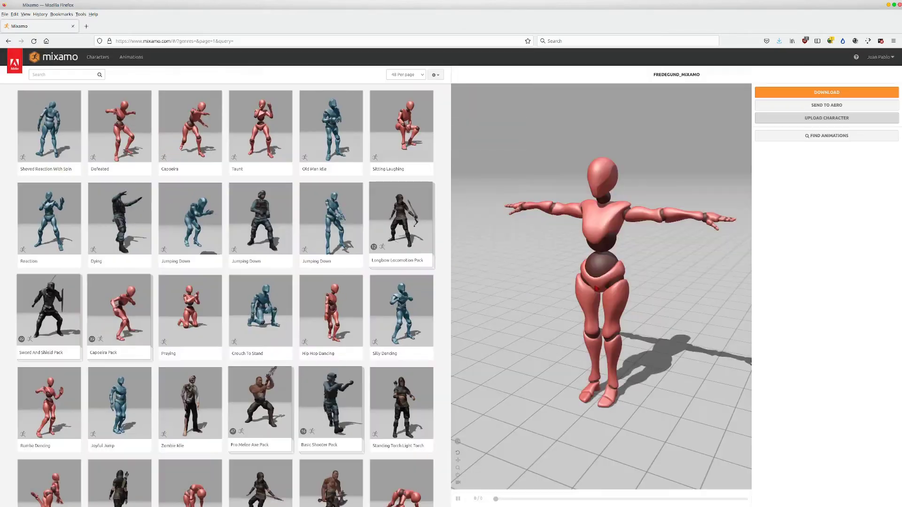
Search the animation library for "samba" and apply the fifth Samba Dancing result to the uploaded skeleton
left_click(83, 75)
type("samba")
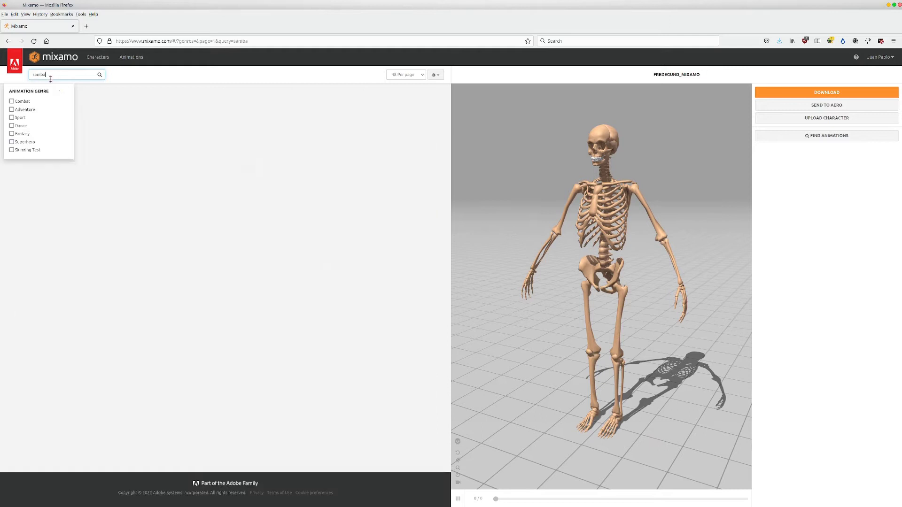
left_click(331, 150)
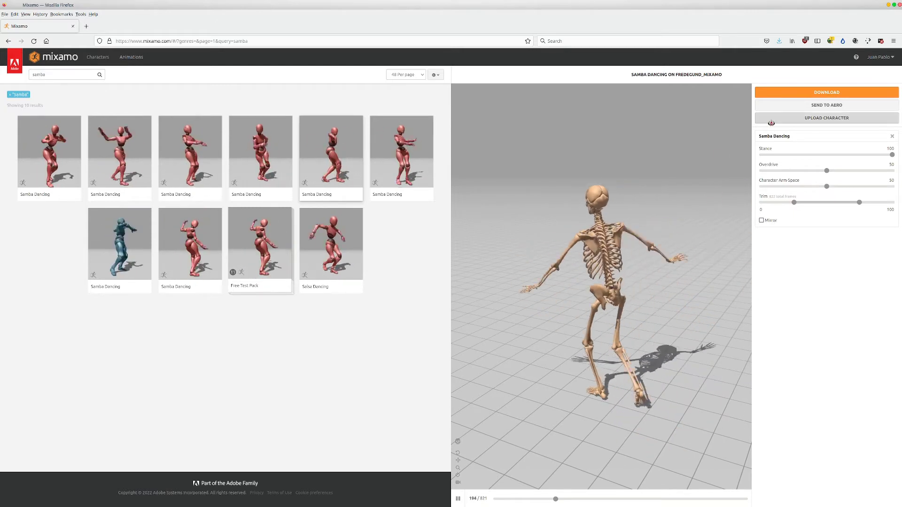
Download the Samba Dancing animation as FBX Binary without skin, choosing the frames per second for the export
left_click(789, 99)
left_click(483, 122)
left_click(479, 137)
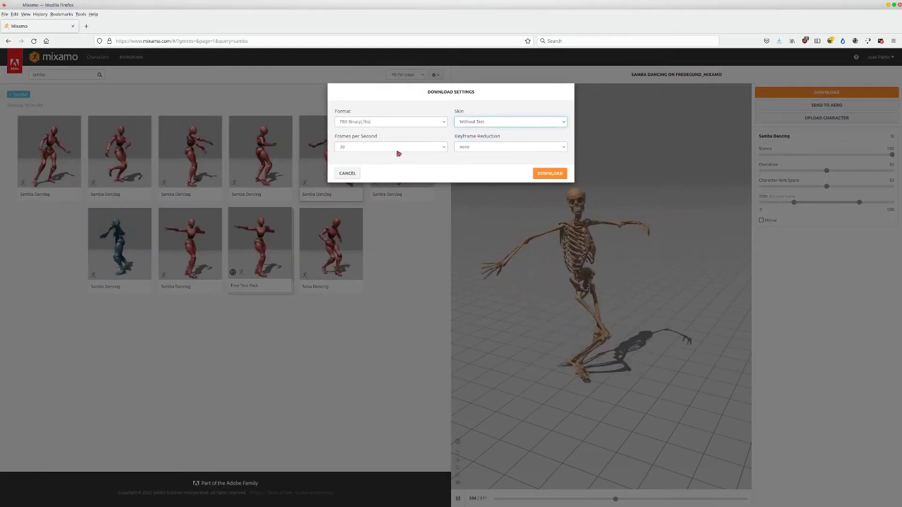
left_click(394, 147)
left_click(385, 158)
left_click(550, 174)
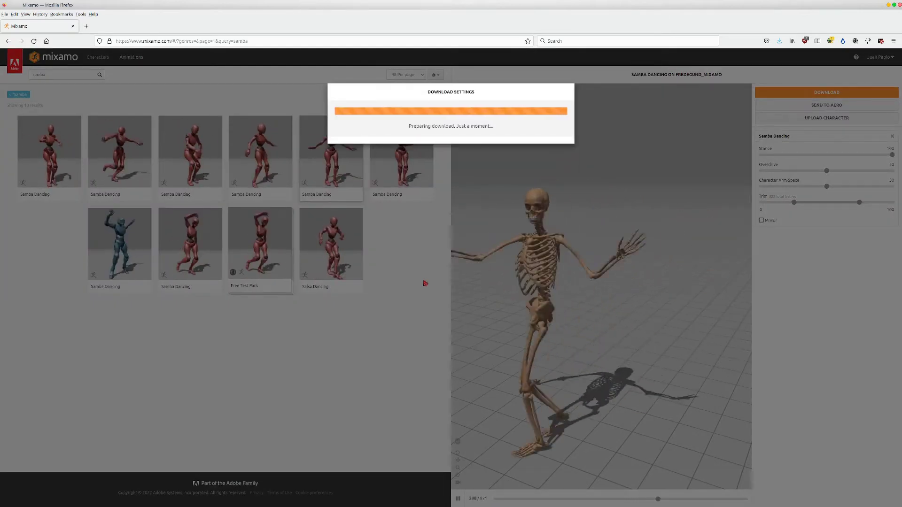
Switch to Blender and open the file fredegund_mixamo.blend
left_click(15, 5)
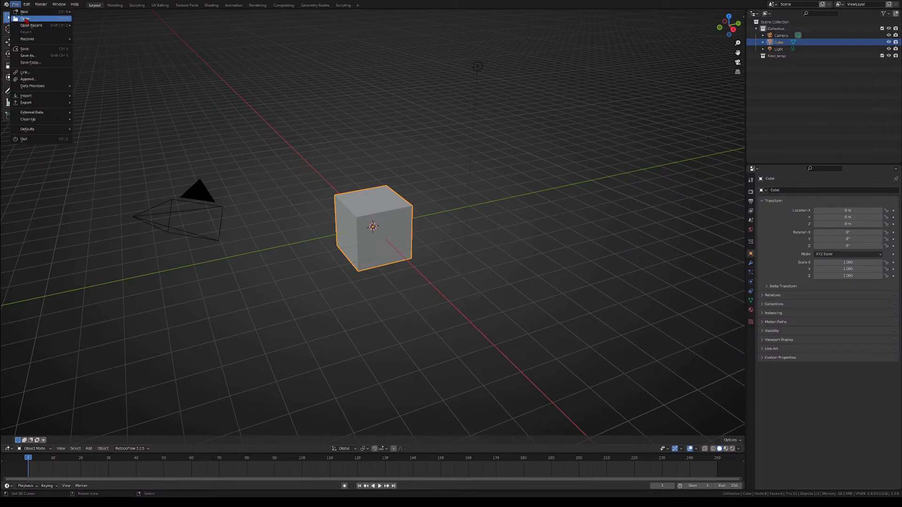
left_click(26, 19)
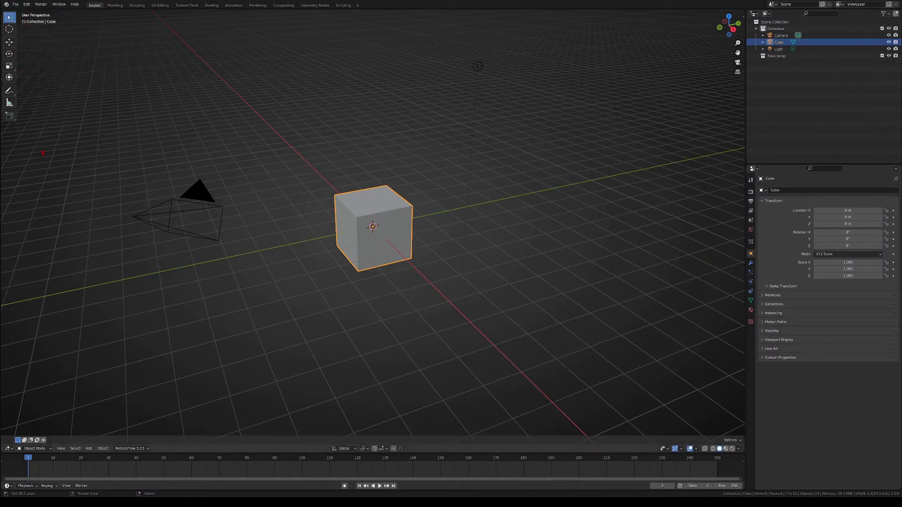
left_click(186, 230)
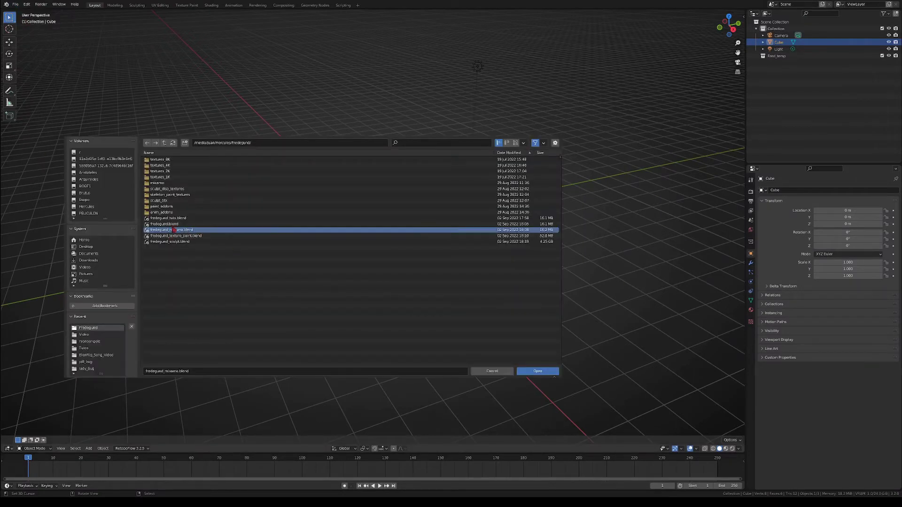
left_click(527, 373)
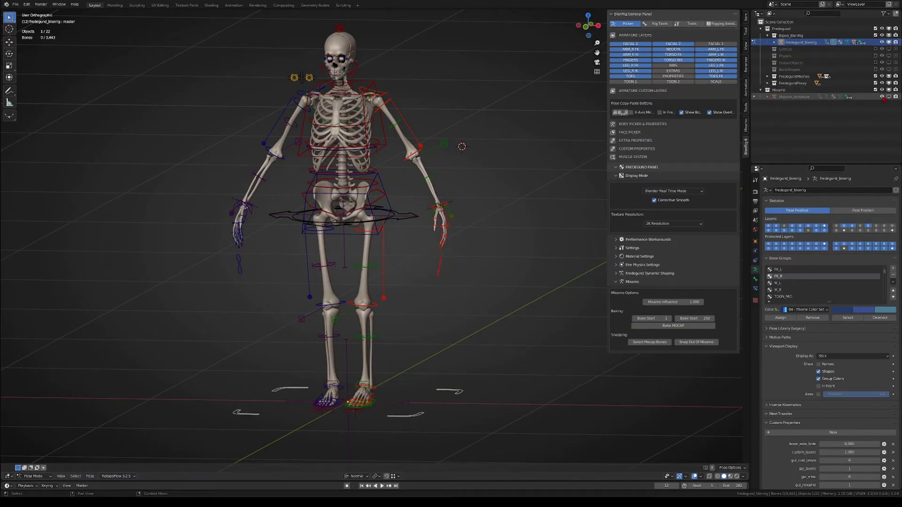
Unhide Mixamo_Armature in the viewport, select it and enter Pose Mode
left_click(887, 96)
right_click(300, 402)
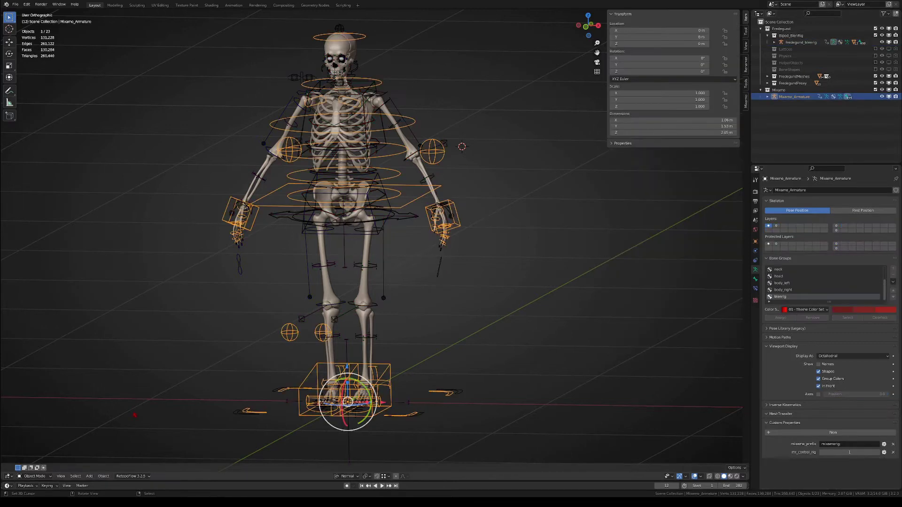
left_click(35, 476)
left_click(33, 454)
Try raising the Mixamo rig's left hand IK control to shoulder height, and undo the move
right_click_drag(459, 228, 476, 154)
left_click(489, 70)
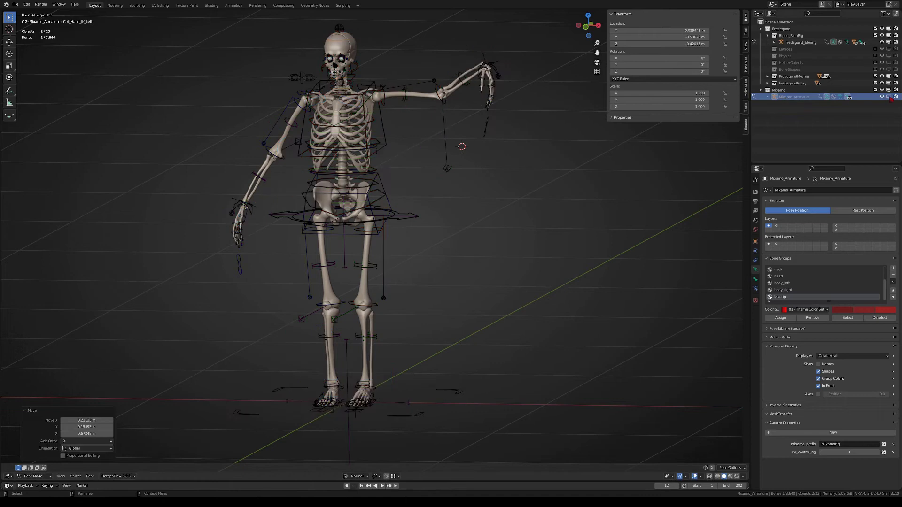
key("ctrl+z")
key("ctrl+z")
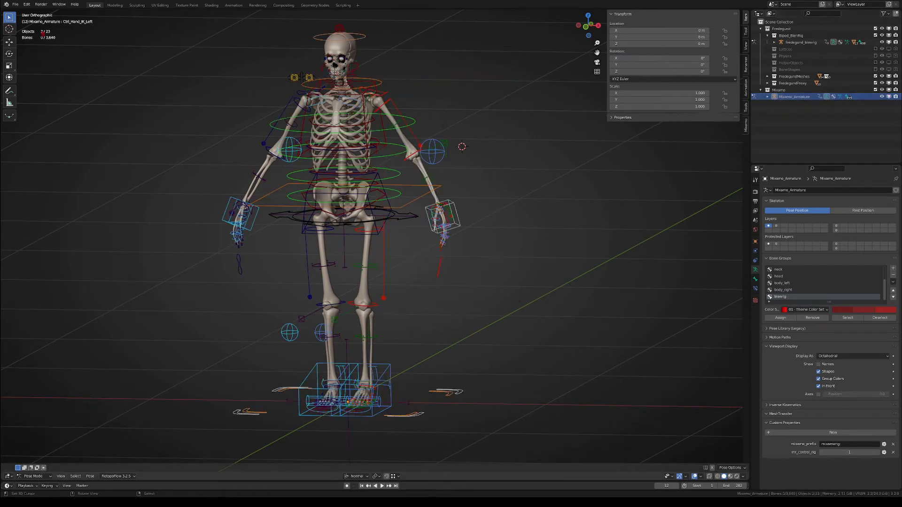
Import the downloaded Samba Dancing FBX file into the scene with the default import settings
left_click(15, 4)
mouse_move(28, 96)
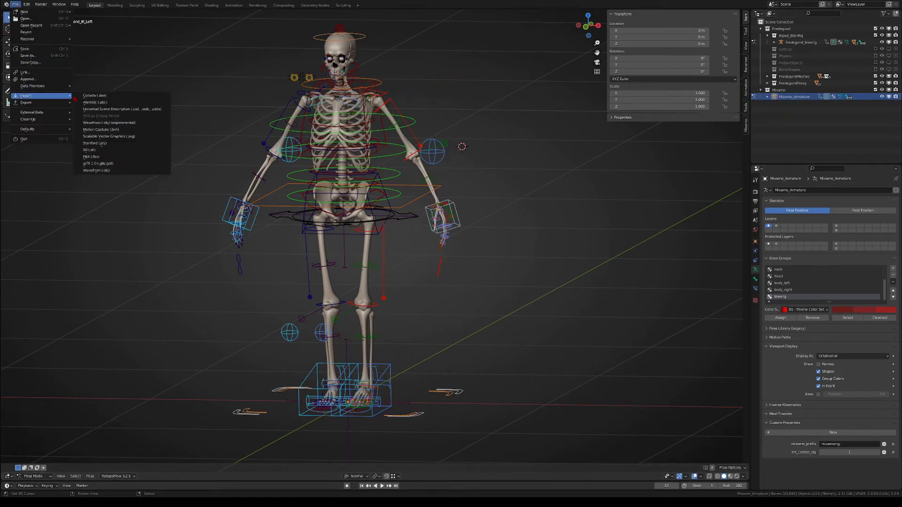
left_click(94, 156)
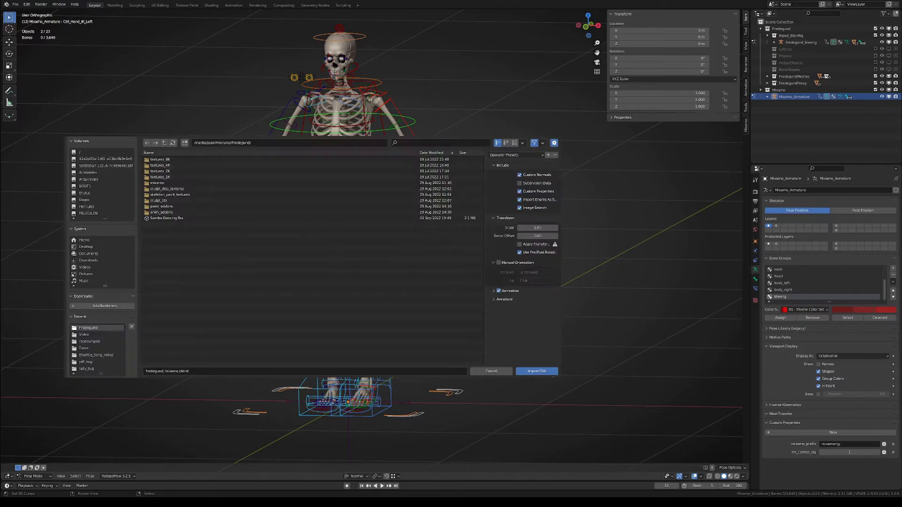
double_click(164, 219)
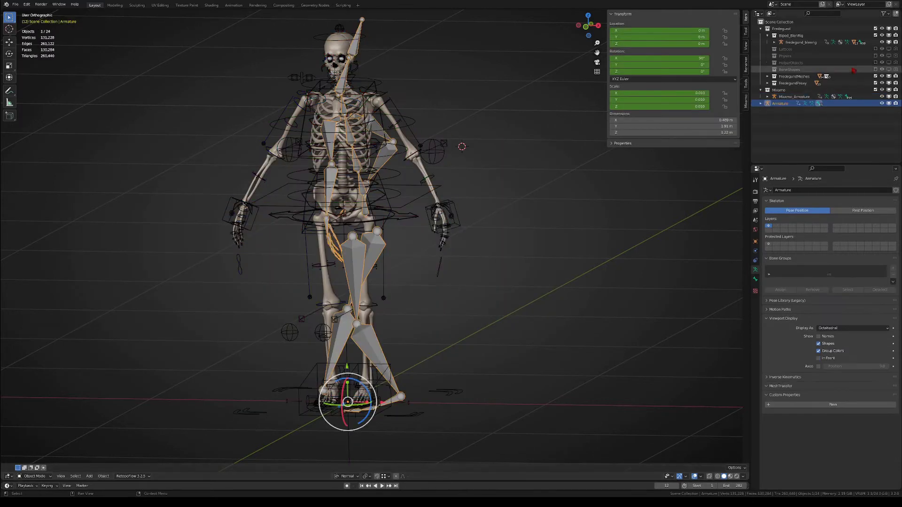
Hide fredegund_blenrig and apply the animation from the imported Armature to the control rig of Mixamo_Armature
left_click(888, 43)
left_click(793, 96)
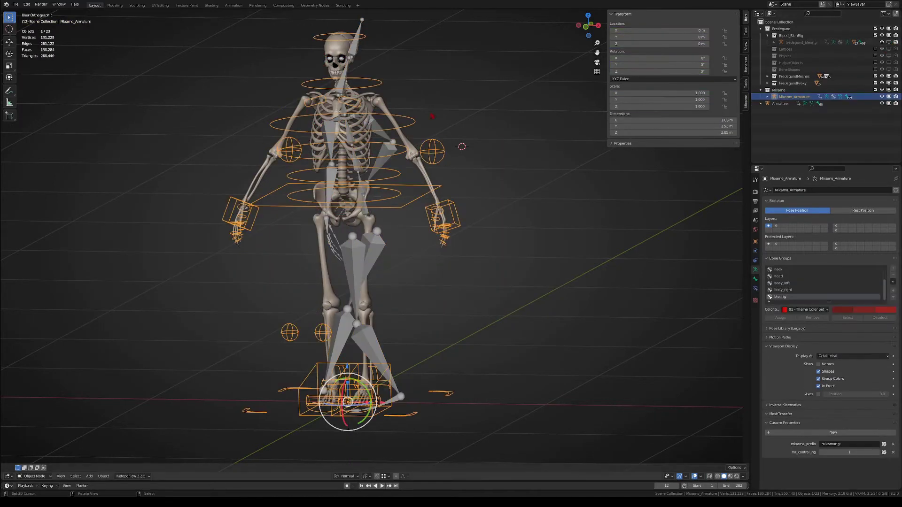
left_click(745, 101)
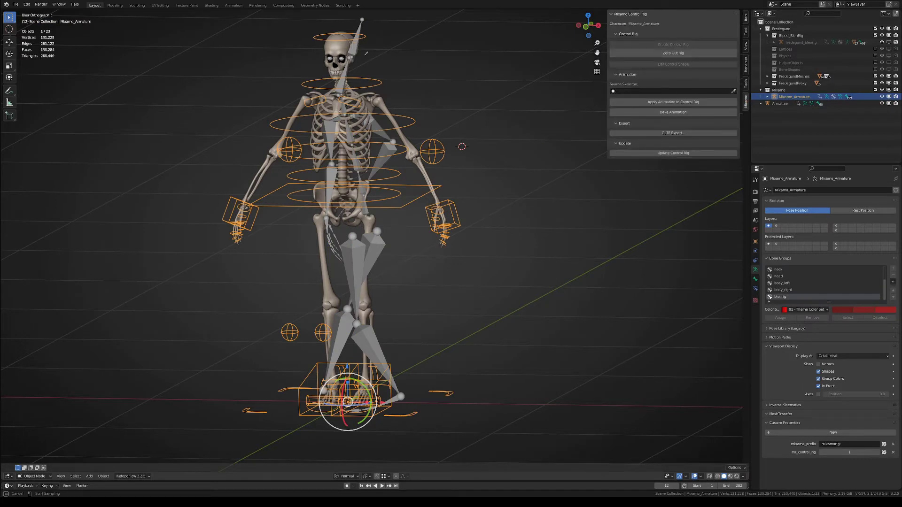
left_click(620, 102)
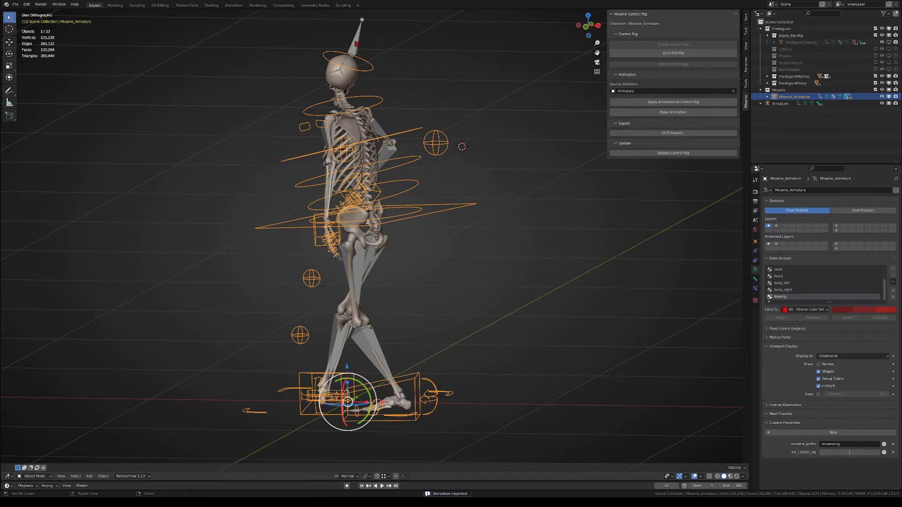
Delete the imported Armature and swap viewport visibility from Mixamo_Armature to fredegund_blenrig
key("Delete")
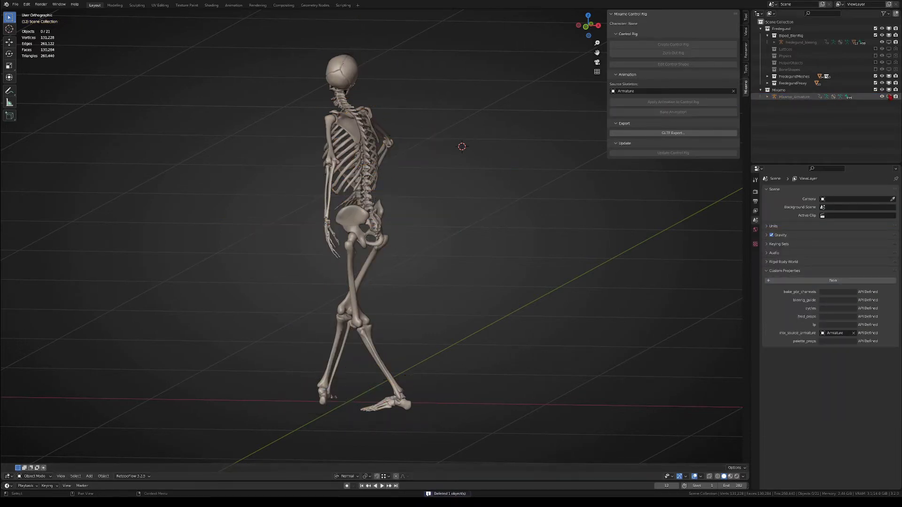
left_click(891, 43)
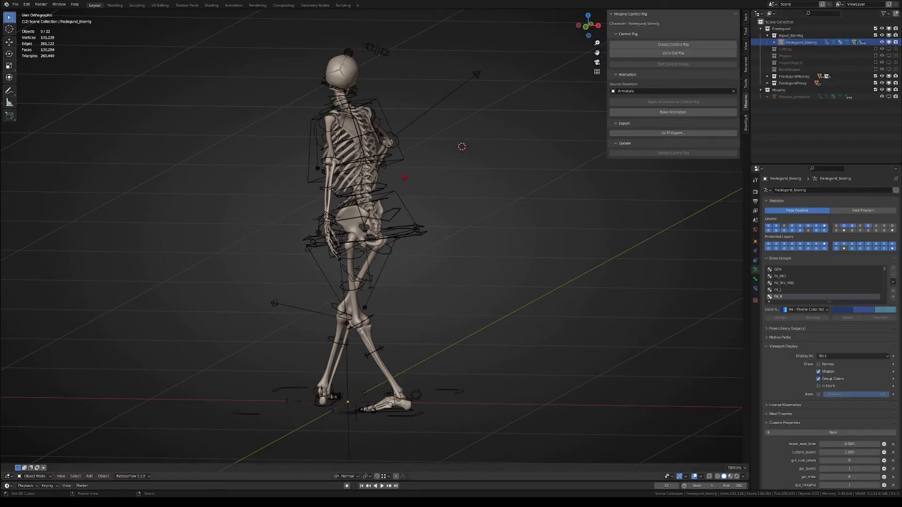
Put fredegund_blenrig into Pose Mode and play back the dance animation on it
left_click(395, 162)
left_click(34, 475)
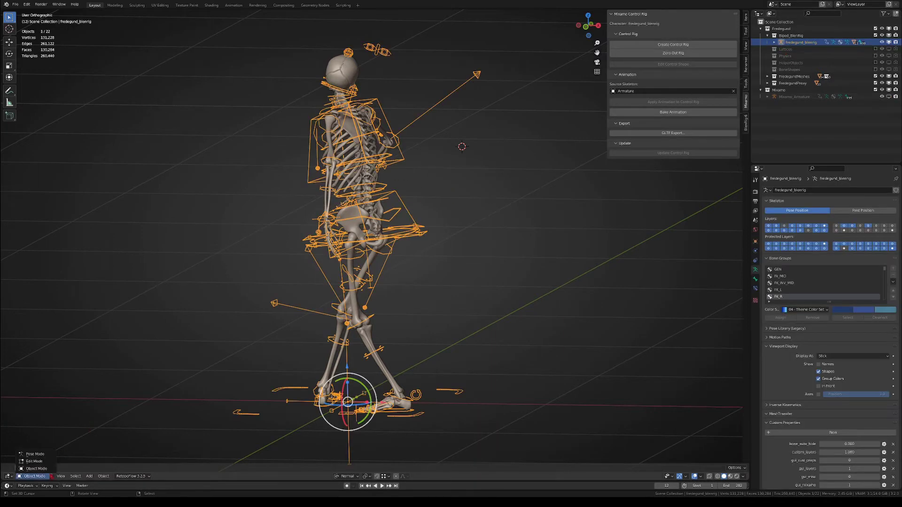
left_click(33, 454)
key("space")
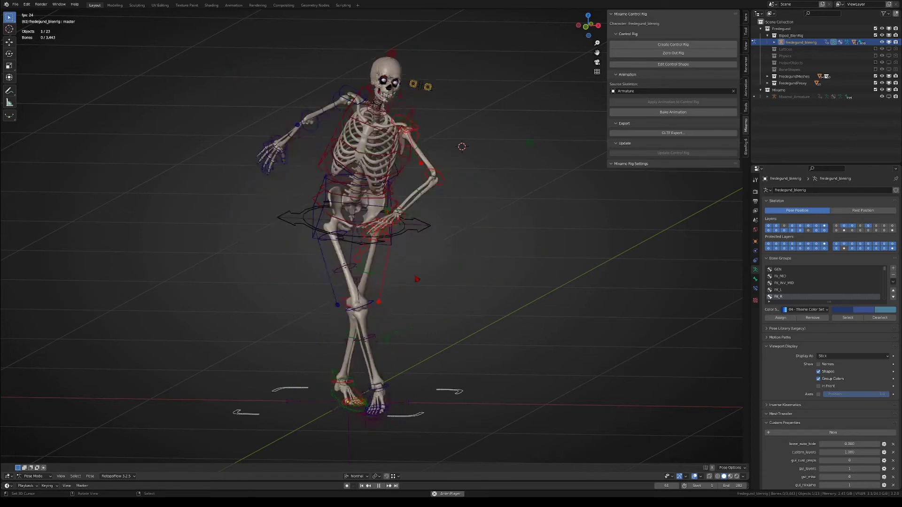
key("space")
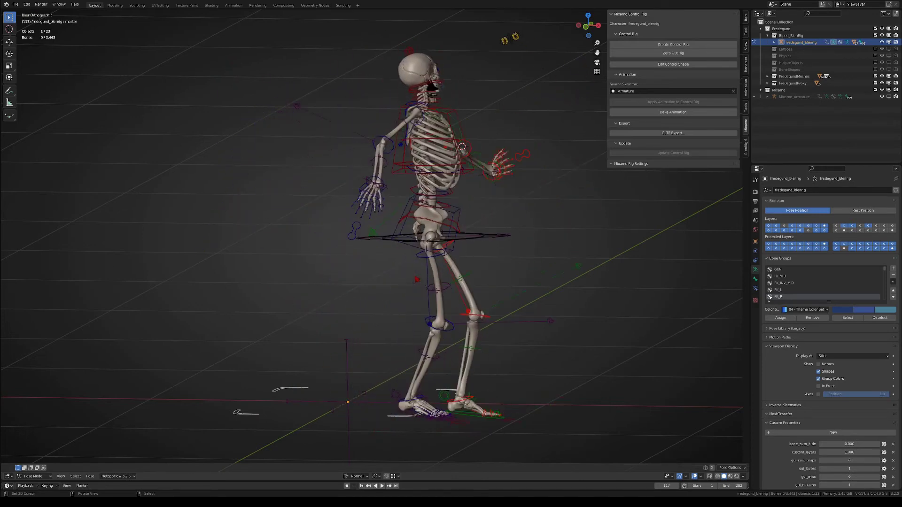
Try out the Mixamo Influence setting in the BlenRig options for Fredegund
left_click(745, 147)
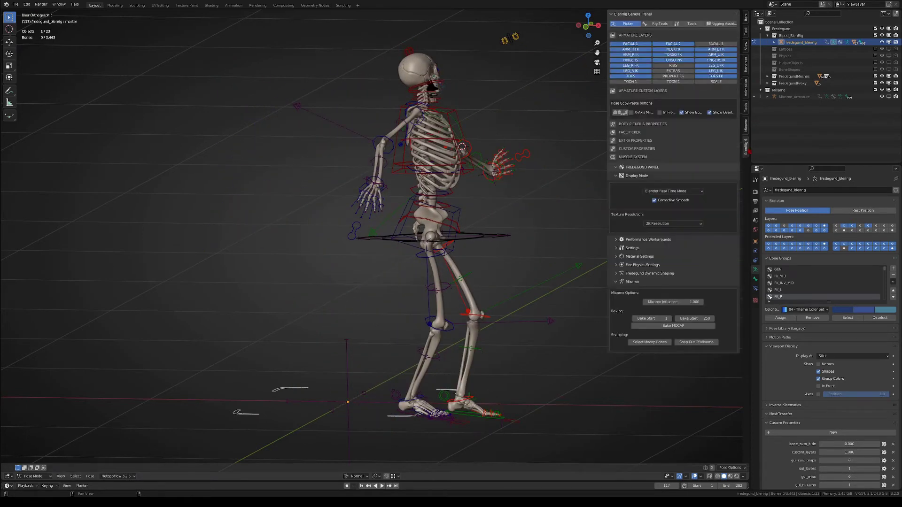
left_click_drag(676, 300, 703, 302)
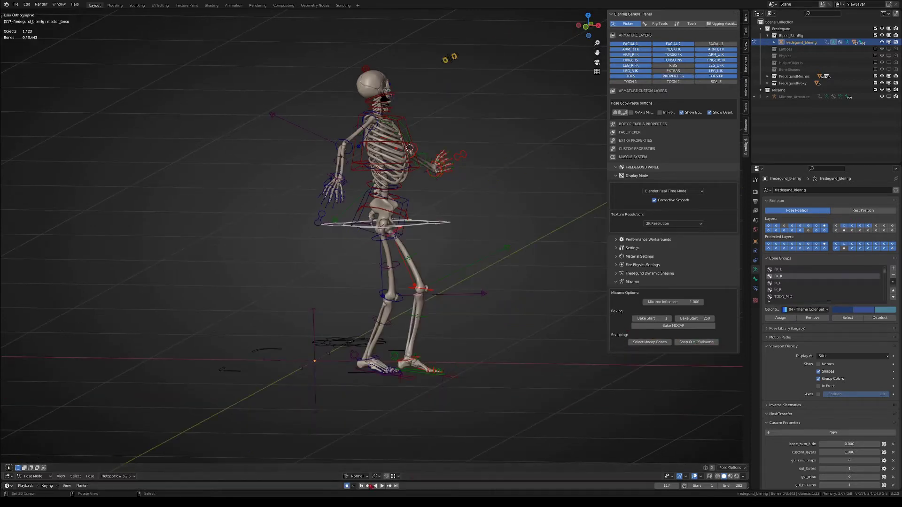
Split off an area below the 3D viewport and turn it into a Dope Sheet in Action Editor mode
left_click_drag(361, 481, 362, 425)
left_click_drag(747, 427, 746, 482)
left_click(8, 477)
left_click(95, 411)
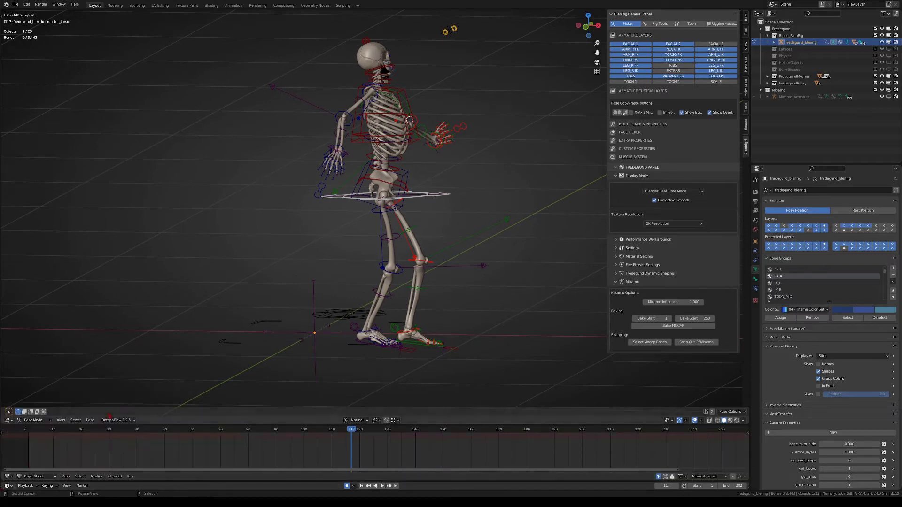
left_click(36, 476)
left_click(38, 462)
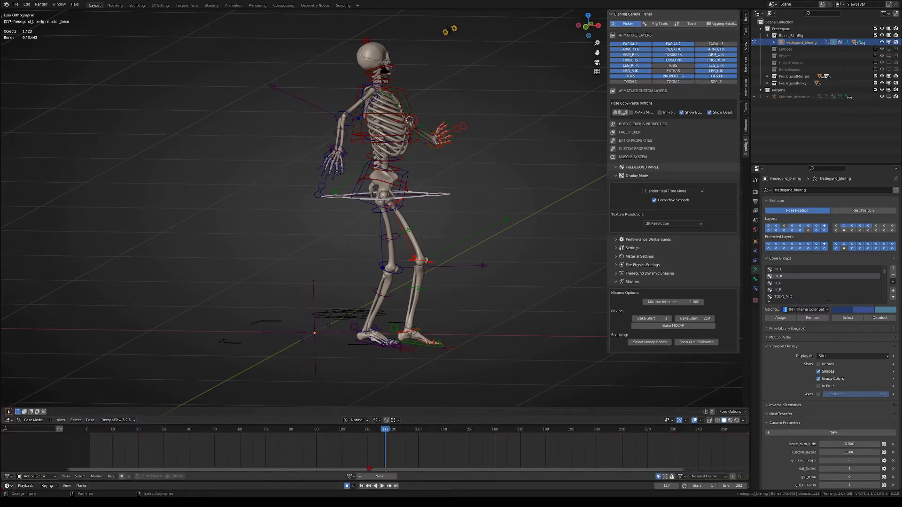
At frame 71, move the right hand control hand_ik_ctrl_R up by about 0.15 m and play the animation
left_click_drag(369, 469, 268, 468)
middle_click_drag(262, 132, 259, 127, "shift")
right_click(259, 127)
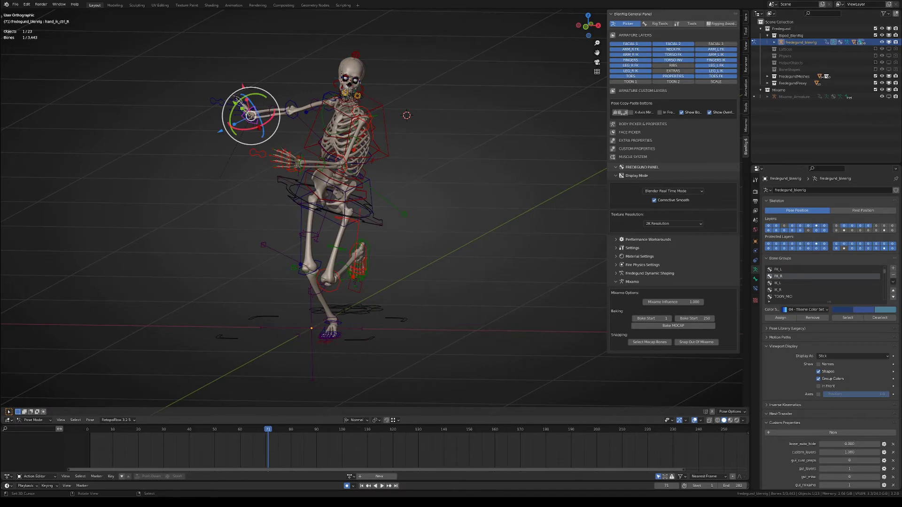
left_click_drag(251, 116, 261, 92)
key("space")
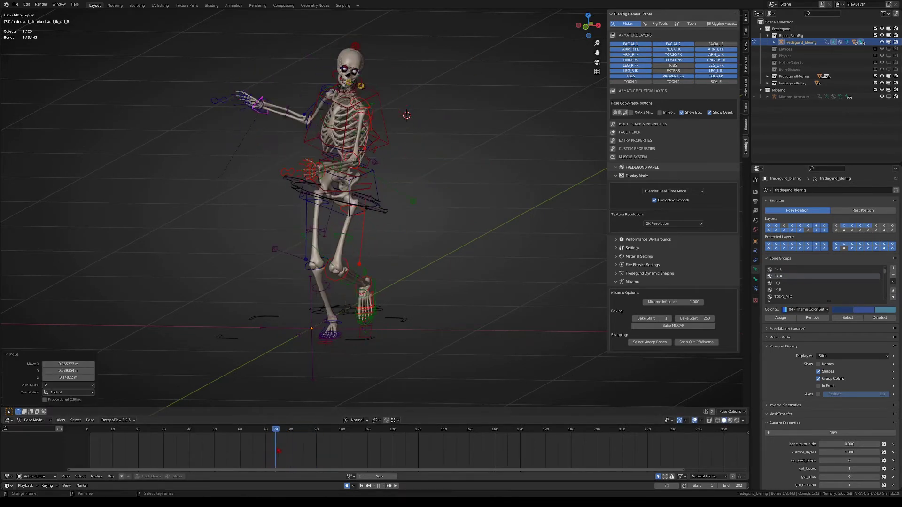
At frame 77, rotate the torso_fk_ctrl control slightly with the trackball and play the animation
right_click_drag(413, 202, 469, 133)
mouse_move(281, 454)
left_mouse_down()
mouse_move(330, 457)
mouse_move(283, 454)
left_mouse_up()
left_click(347, 123)
left_click_drag(347, 123, 358, 118)
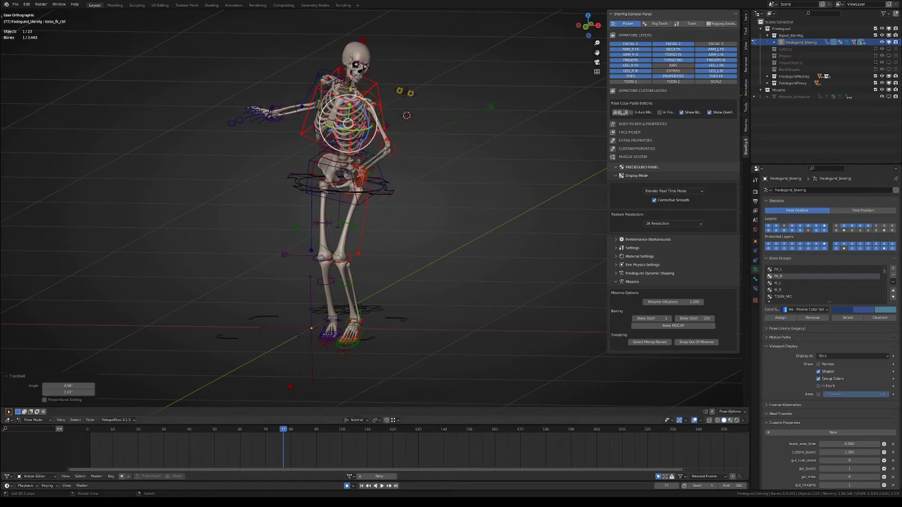
key("space")
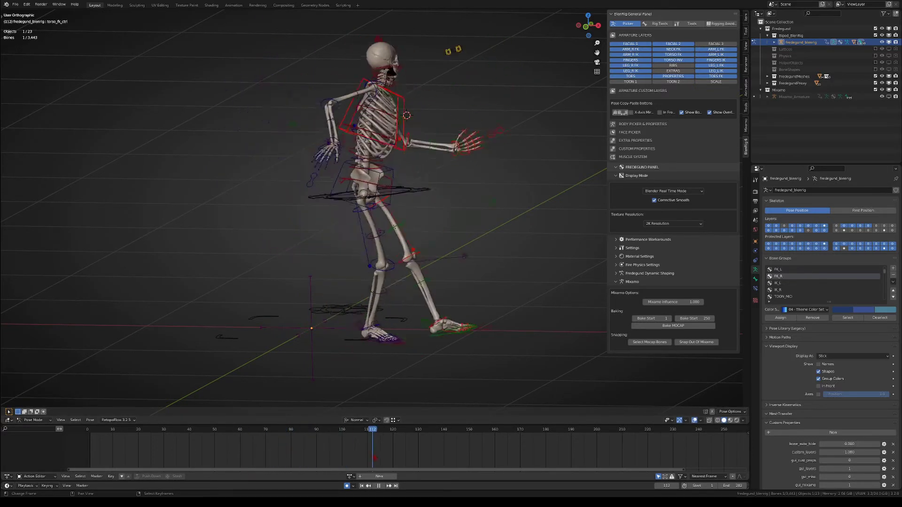
Scrub and step forward to frame 90 and play the animation to check the motion after the torso adjustment
key("Escape")
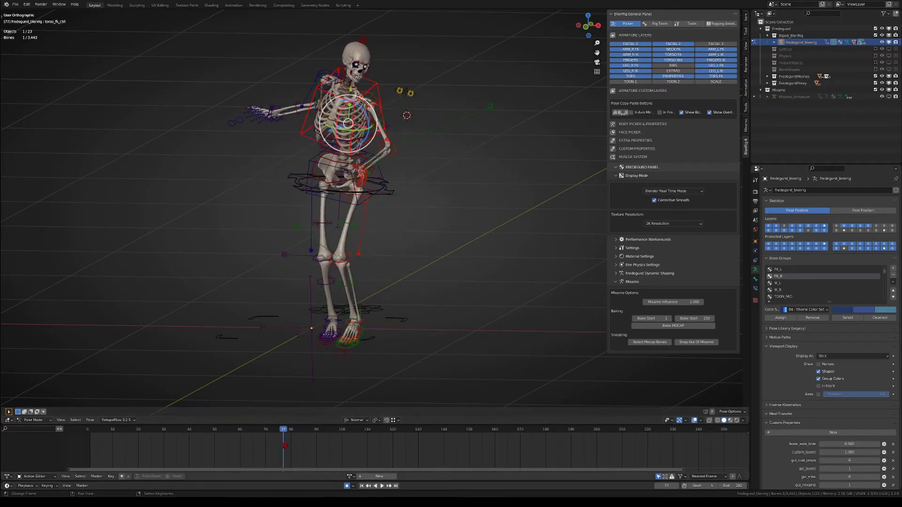
left_click_drag(284, 444, 298, 442)
key("Right")
key("Right")
key("Right")
key("Right")
key("Right")
key("Right")
key("Right")
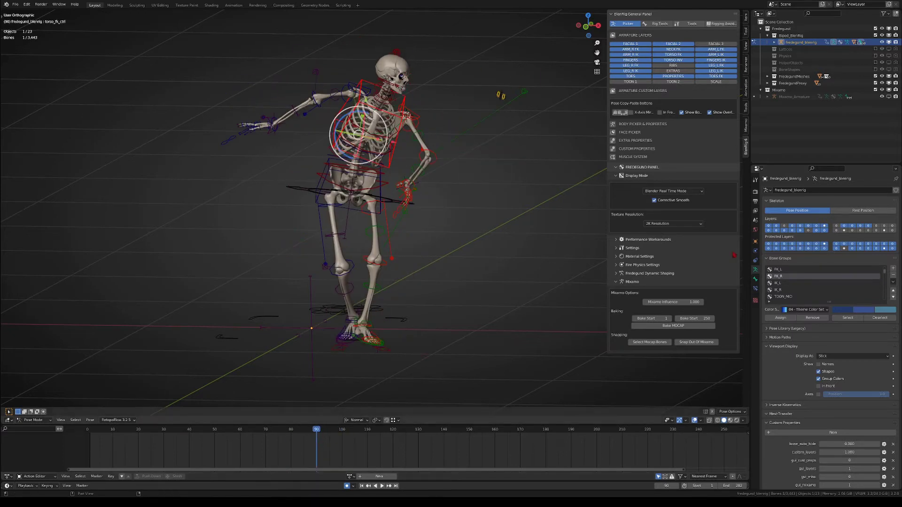
key("space")
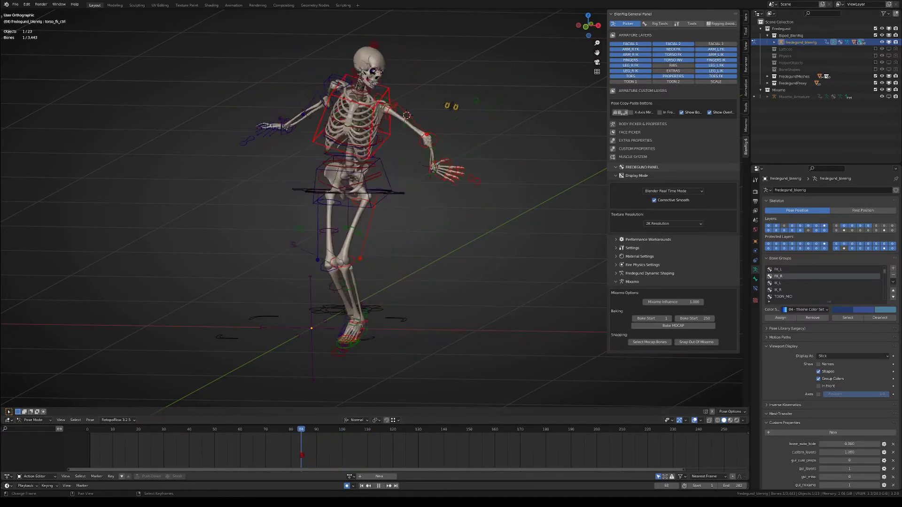
key("space")
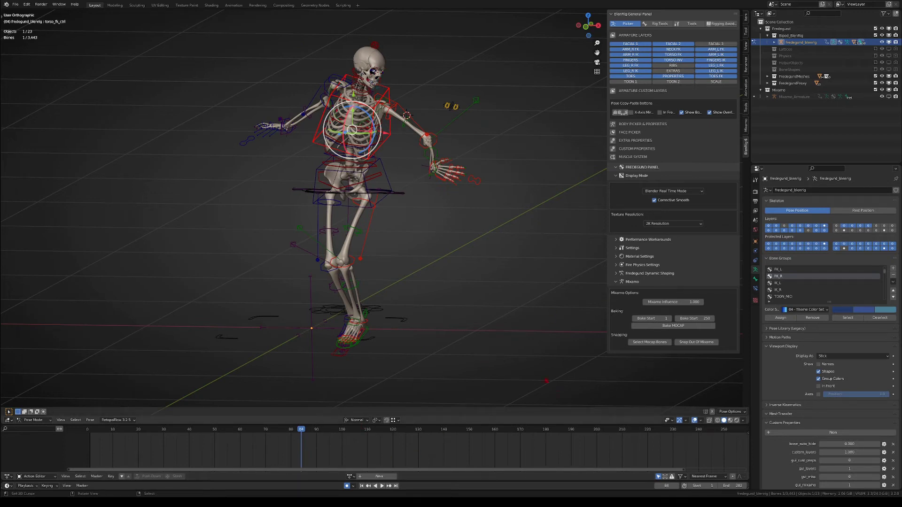
Set the end frame of the Mixamo bake to 80 and bake the mocap onto the Fredegund rig
left_click(697, 318)
key("alt+a")
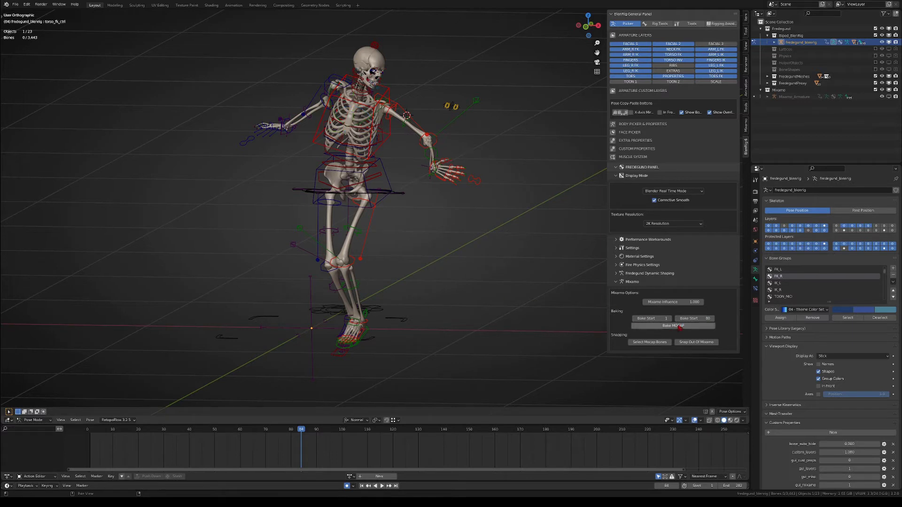
left_click(679, 326)
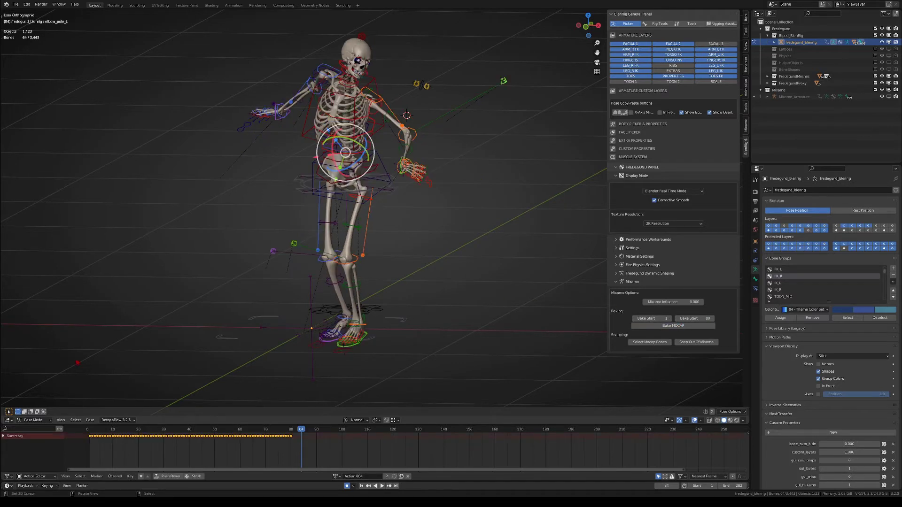
Scrub back to frame 50 and play the baked keyframes to check the dance on the rig
left_click_drag(278, 447, 205, 449)
key("space")
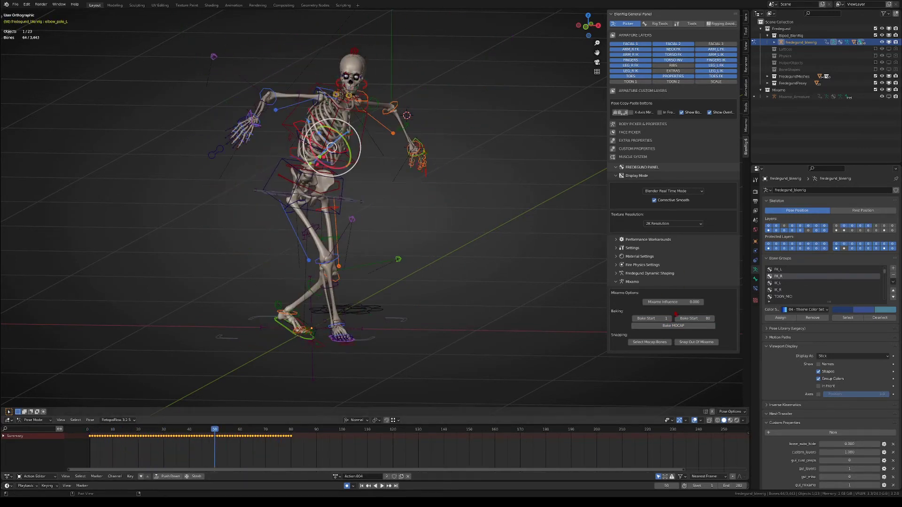
key("space")
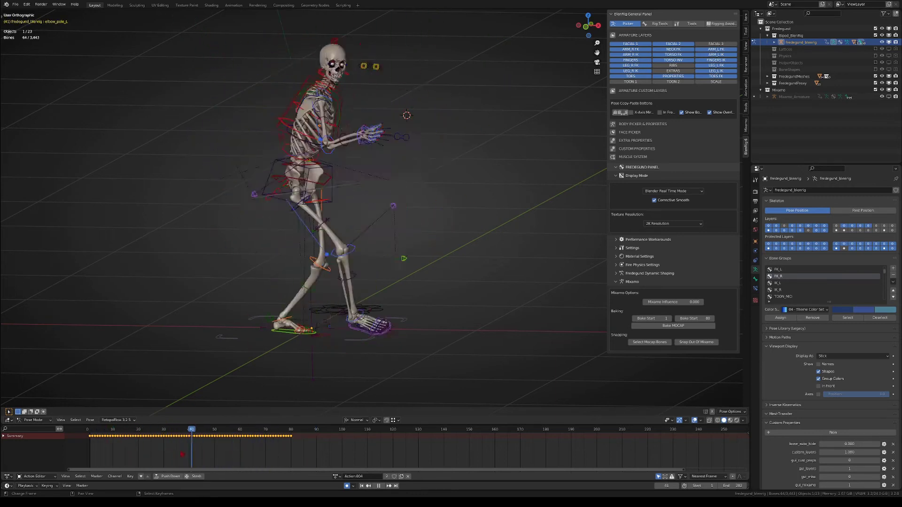
key("space")
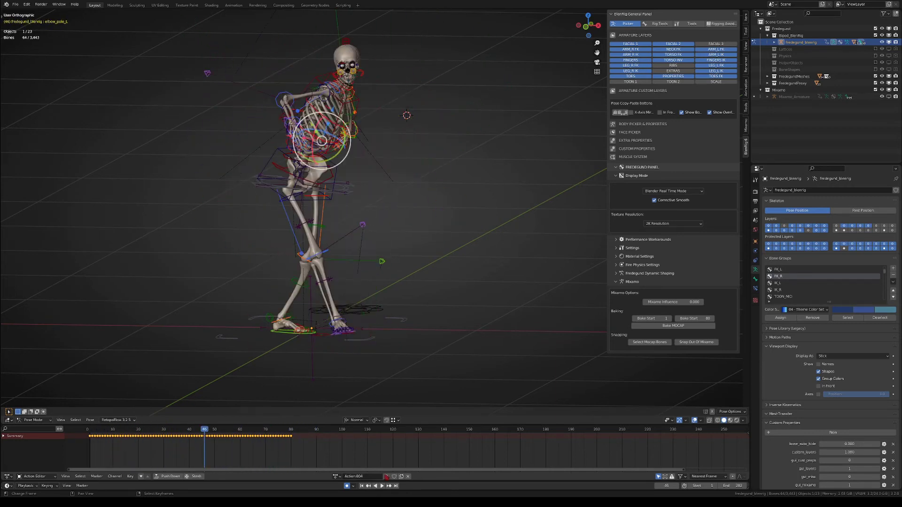
Unlink the baked action from the rig and clear the location and rotation of all pose bones
left_click(407, 477)
key("a")
key("alt+g")
key("alt+r")
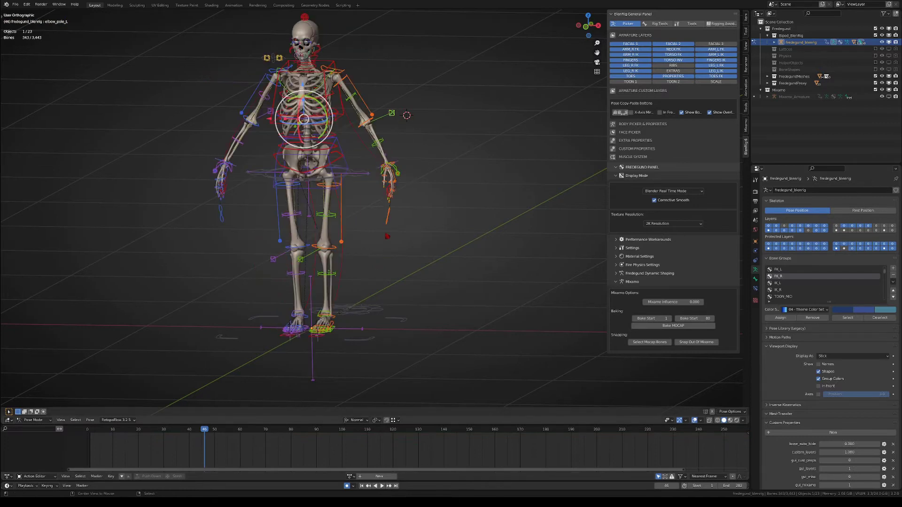
Deselect all bones, set the Mixamo Influence to 1.000 and scrub the timeline to check the dance
key("alt+a")
left_click_drag(673, 303, 703, 304)
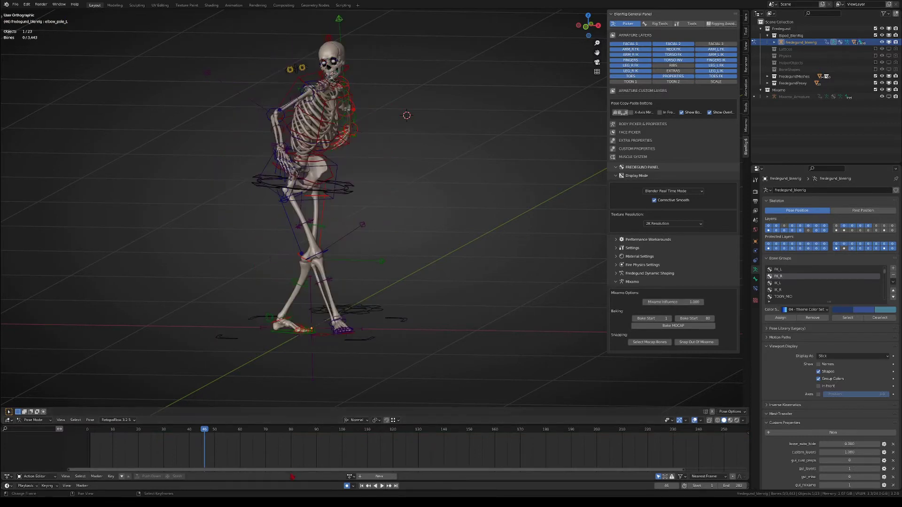
left_click_drag(202, 454, 141, 453)
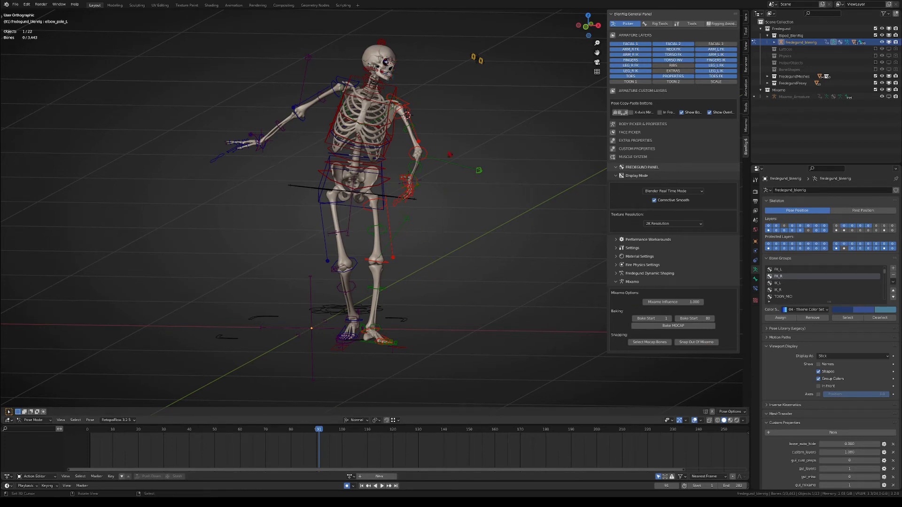
At frame 91, move the right hand control hand_ik_ctrl_R slightly and insert a Location, Rotation & Scale keyframe for it
right_click(261, 152)
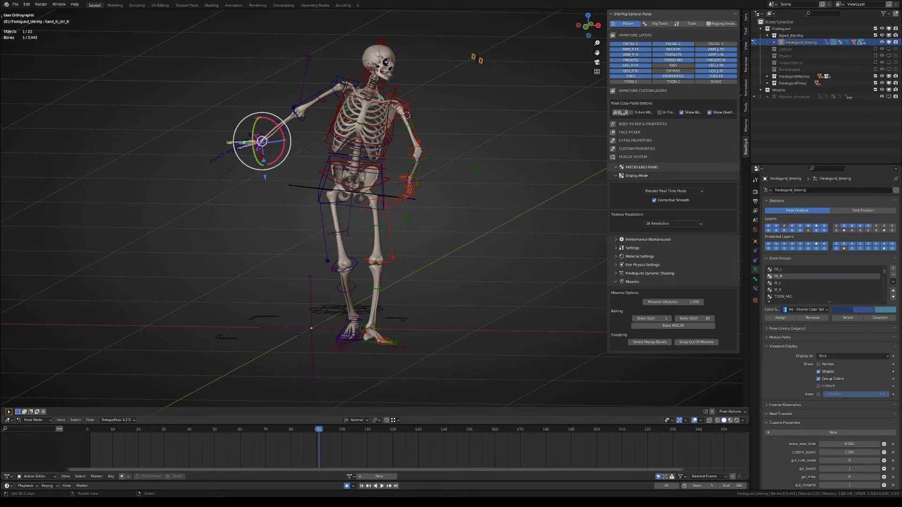
key("g")
left_click(265, 149)
key("i")
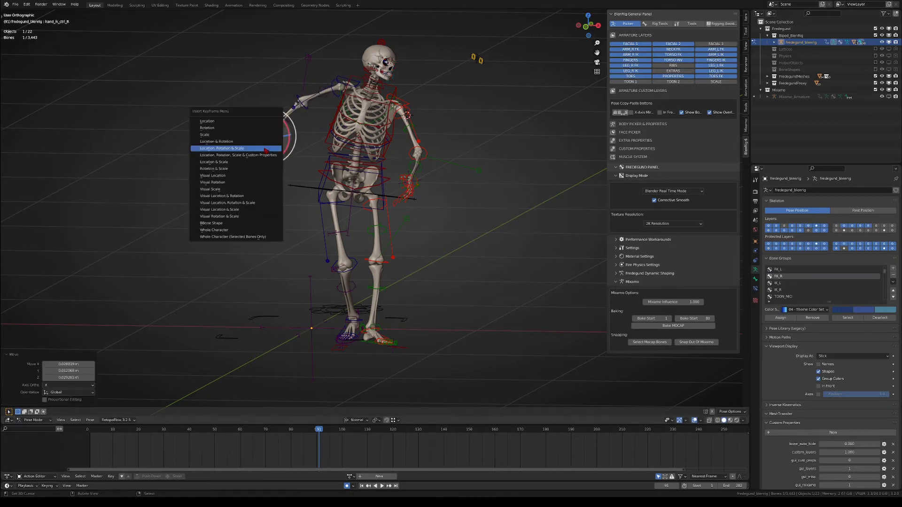
left_click(266, 149)
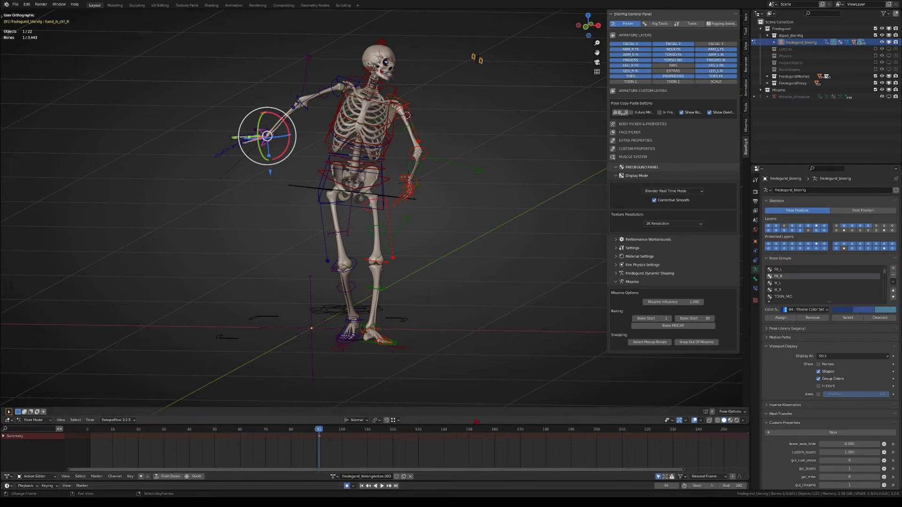
key("alt+a")
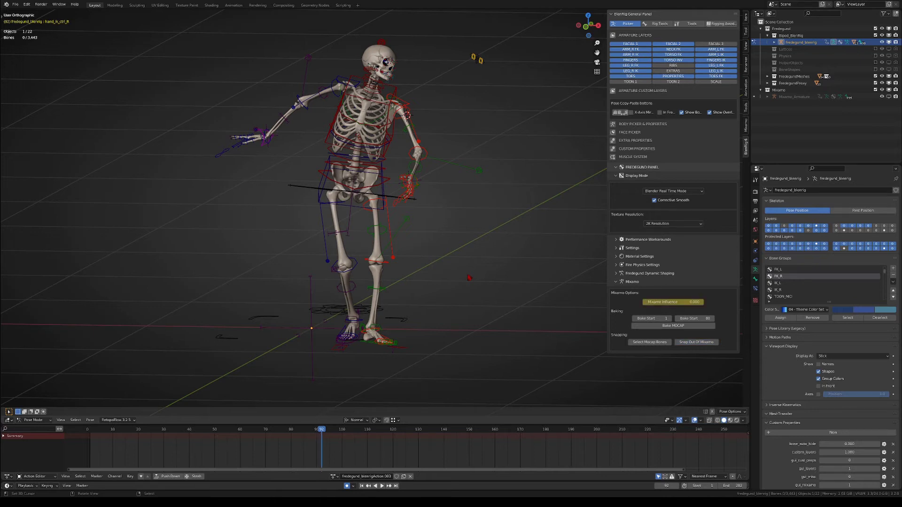
Show Mixamo_Armature in the viewport and scrub and play the timeline to compare its motion with the Fredegund rig
left_click(888, 97)
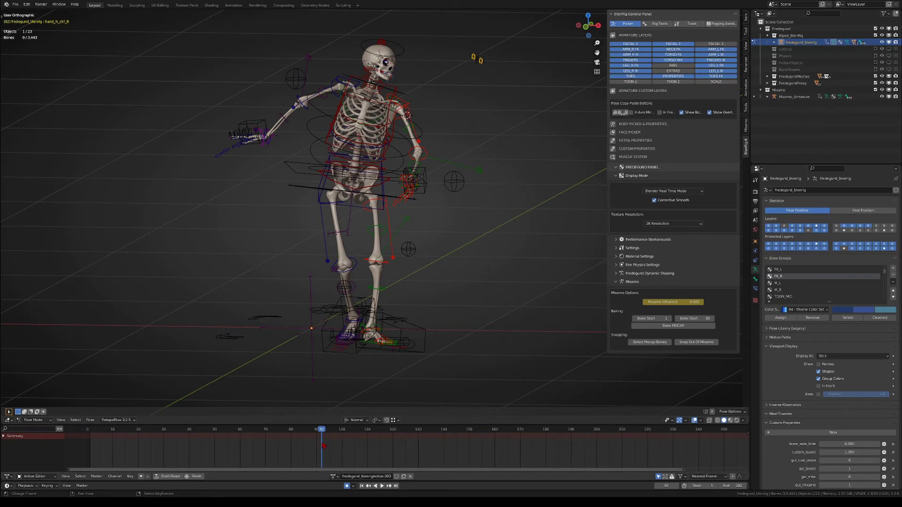
left_click_drag(323, 446, 250, 452)
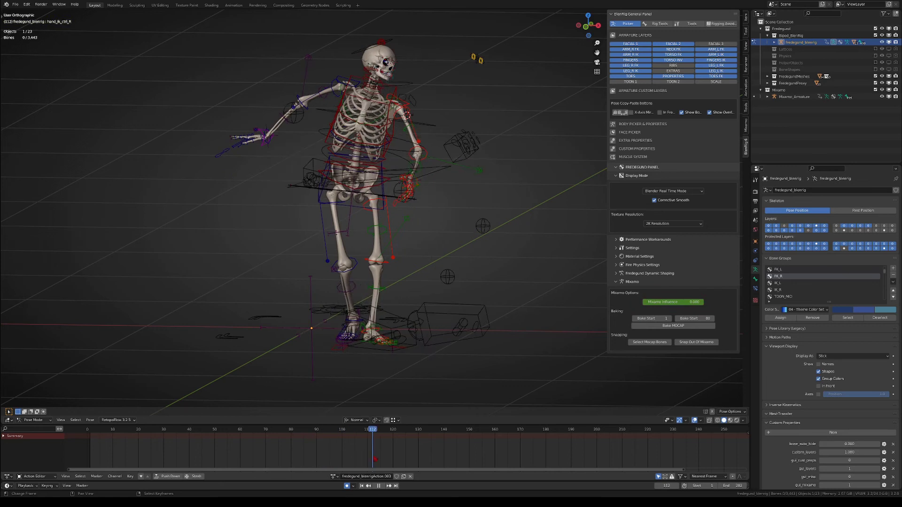
key("shift+ctrl+space")
left_click_drag(390, 444, 429, 336)
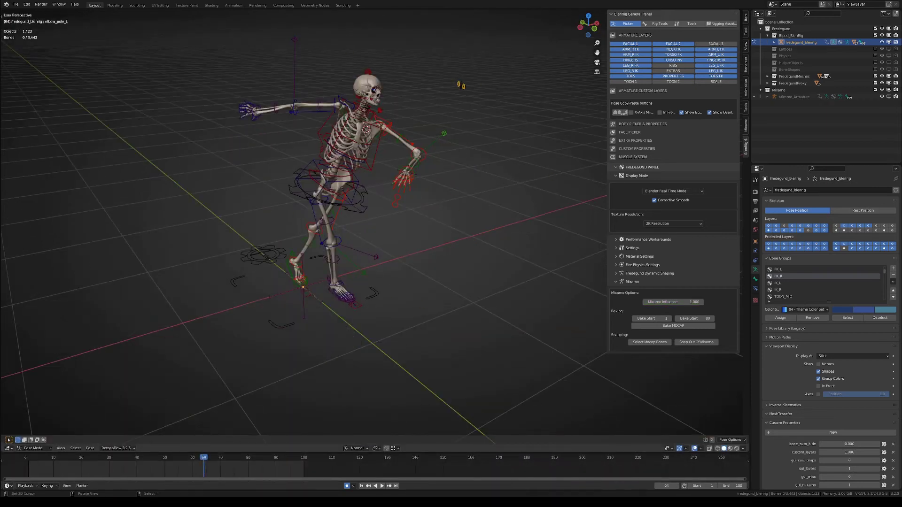
Switch Fredegund's display mode to Game Engine Mode and select the elbow_line_L bone
left_click(660, 191)
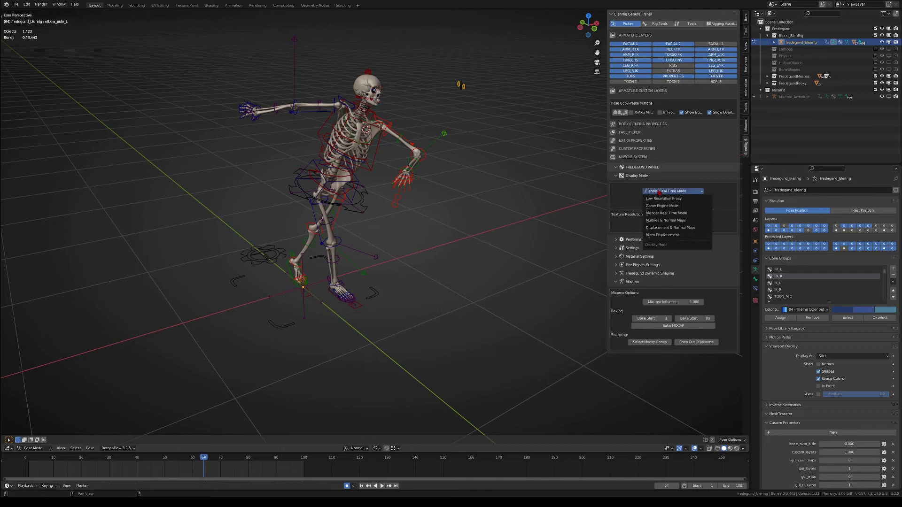
left_click(661, 205)
left_click(417, 155)
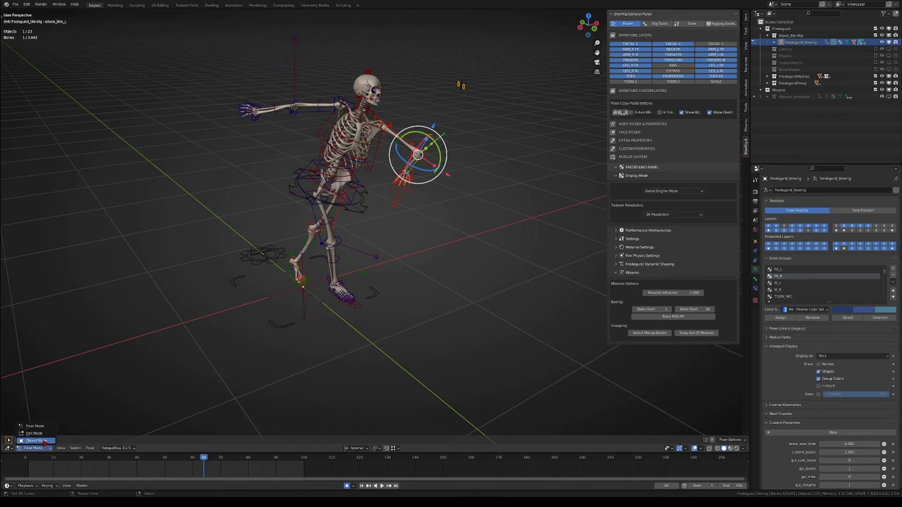
Display only the deform bones layer of the armature and toggle In Front on and off to inspect the bones
left_click(859, 230)
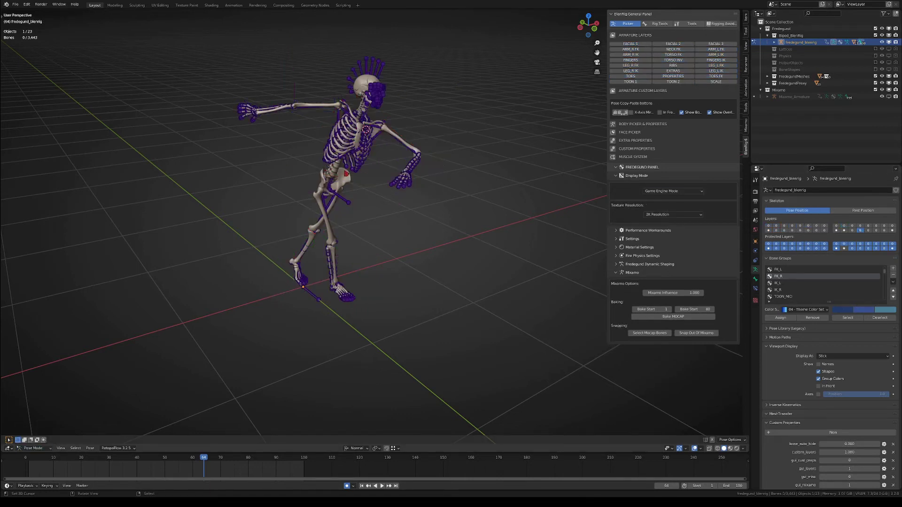
scroll(346, 173, "up", 3)
left_click(818, 386)
scroll(350, 217, "down", 2)
scroll(350, 217, "up", 1)
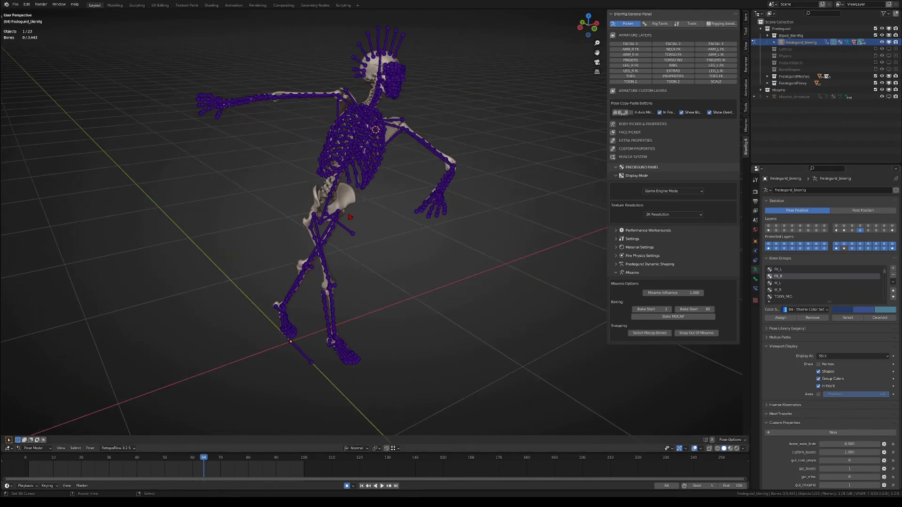
left_click(818, 386)
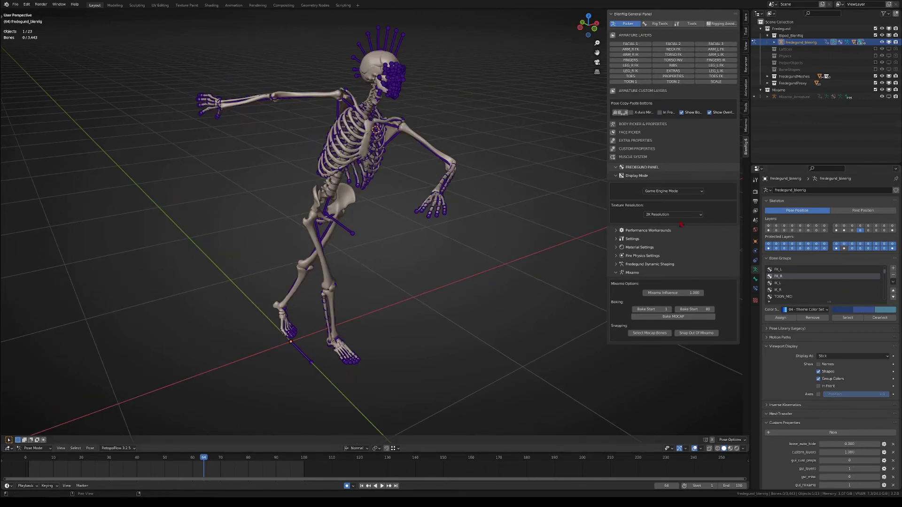
Undo the In Front and bone layer changes to bring back the rig's control bones
key("ctrl+z")
key("ctrl+z")
key("ctrl+z")
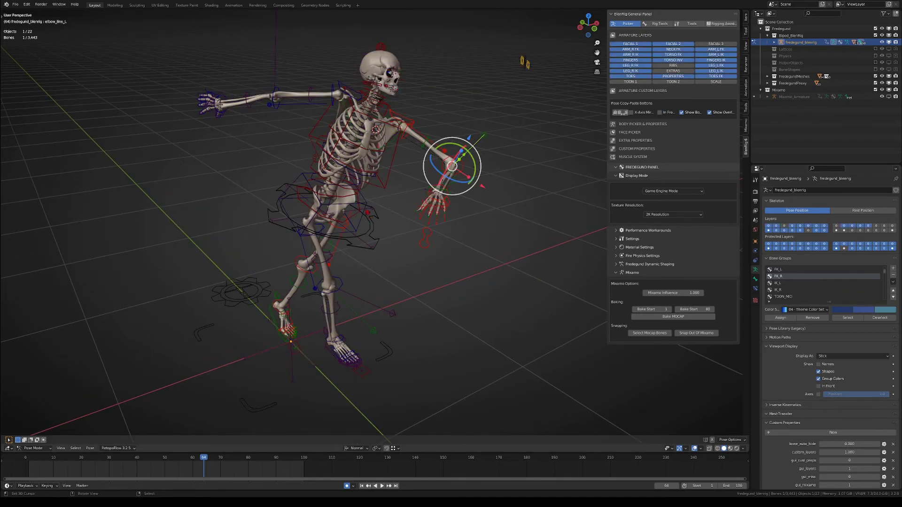
scroll(329, 211, "down", 2)
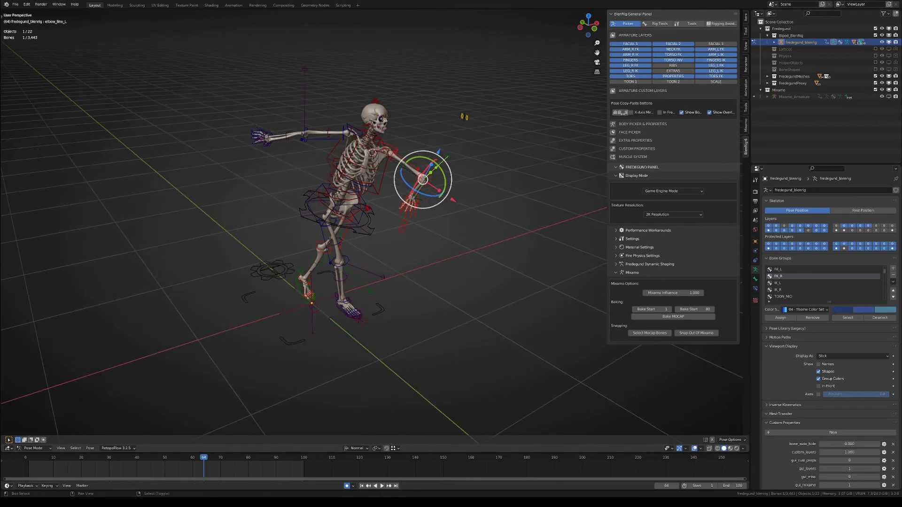
Deselect the bones, switch the rig to Object Mode and select all objects in the scene
key("alt+a")
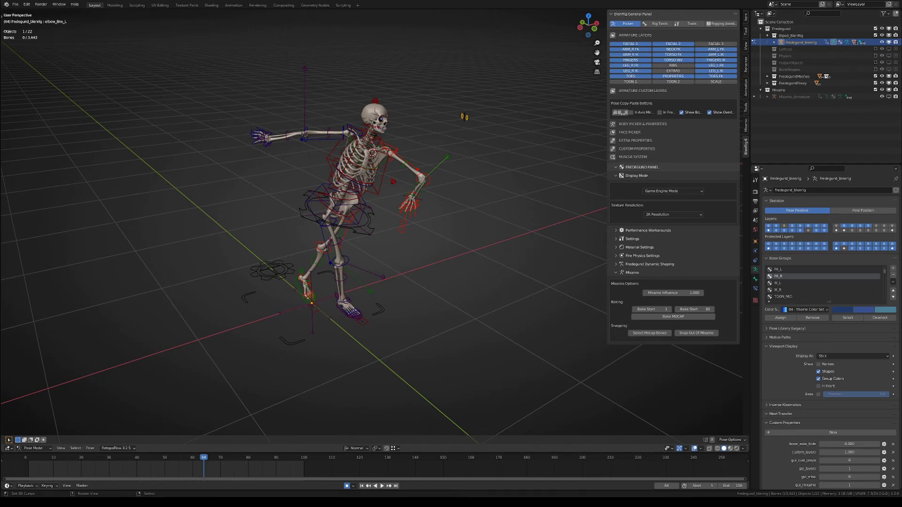
key("ctrl+Tab")
key("a")
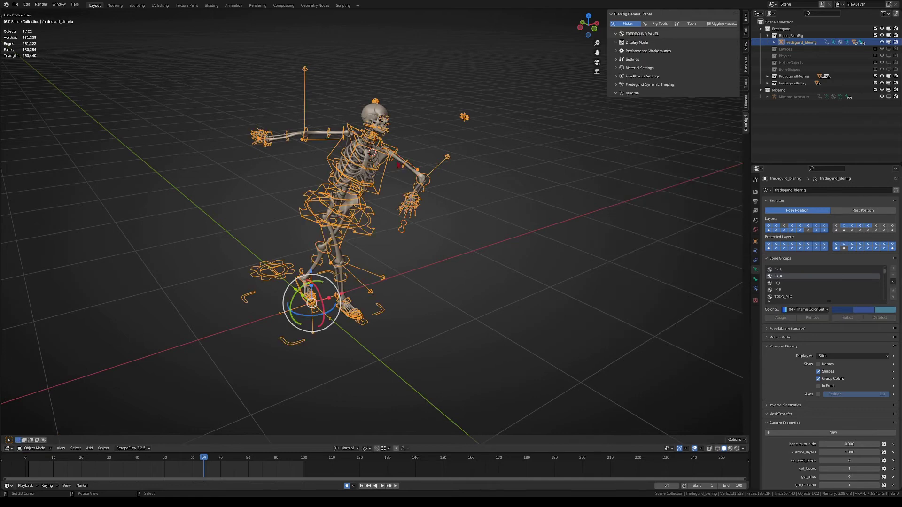
Start an FBX export named Samba Dancing_game.fbx in the fredegund folder, limited to the selected objects
left_click(15, 5)
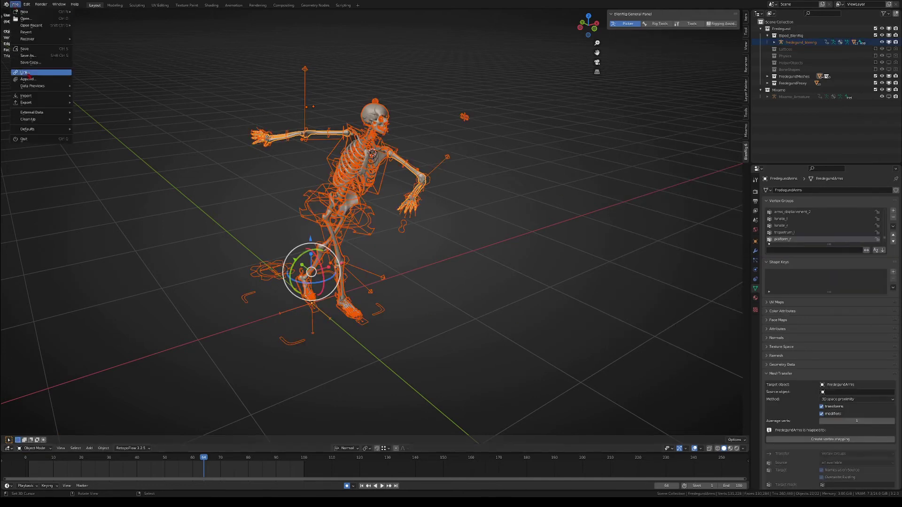
mouse_move(28, 97)
left_click(94, 159)
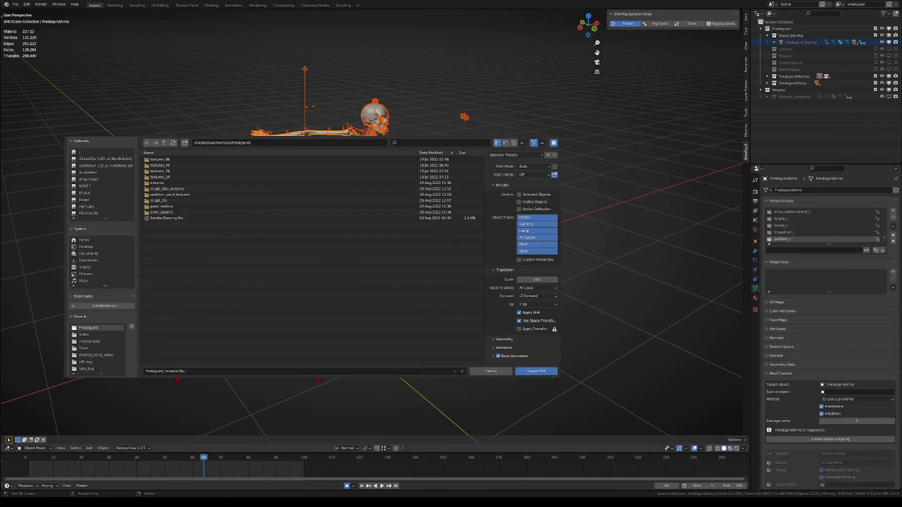
left_click(167, 218)
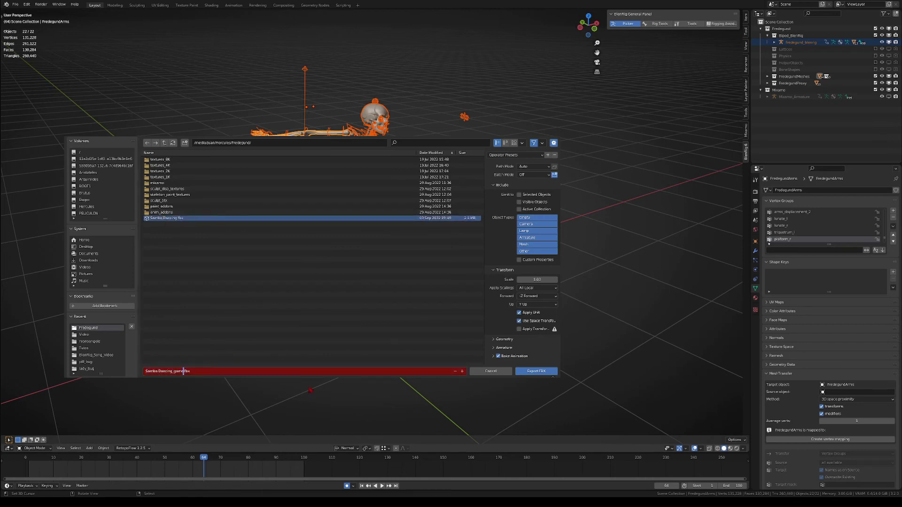
key("Return")
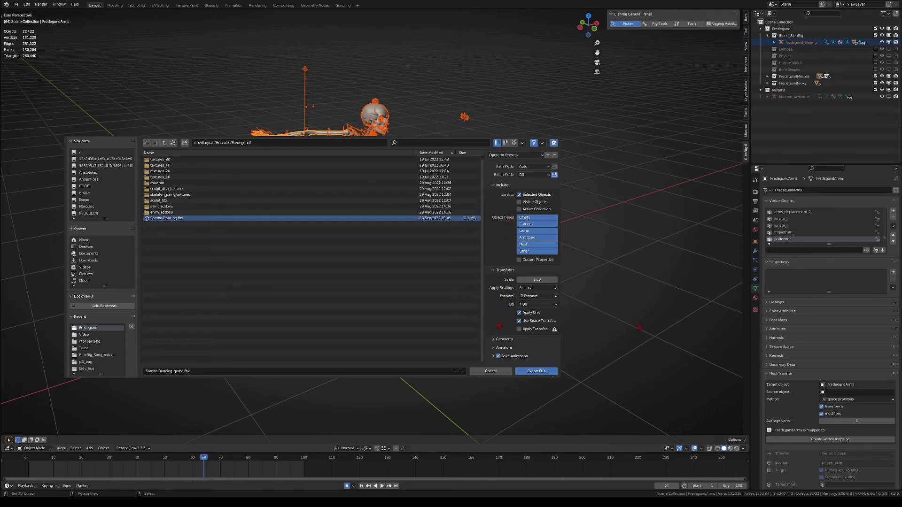
In the FBX export options, set Apply Scalings to FBX Units Scale and enable Only Deform Bones for the armature
left_click(537, 288)
left_click(526, 302)
scroll(515, 291, "down", 3)
left_click(515, 291)
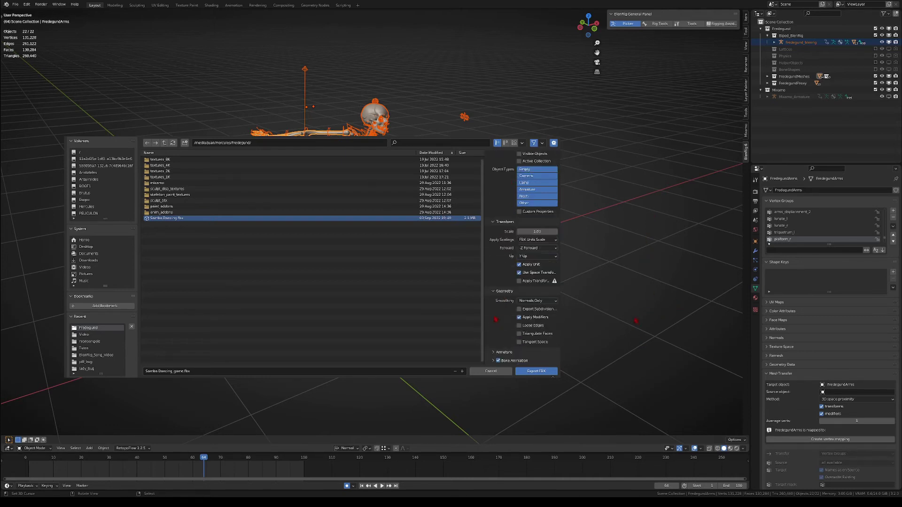
left_click(494, 291)
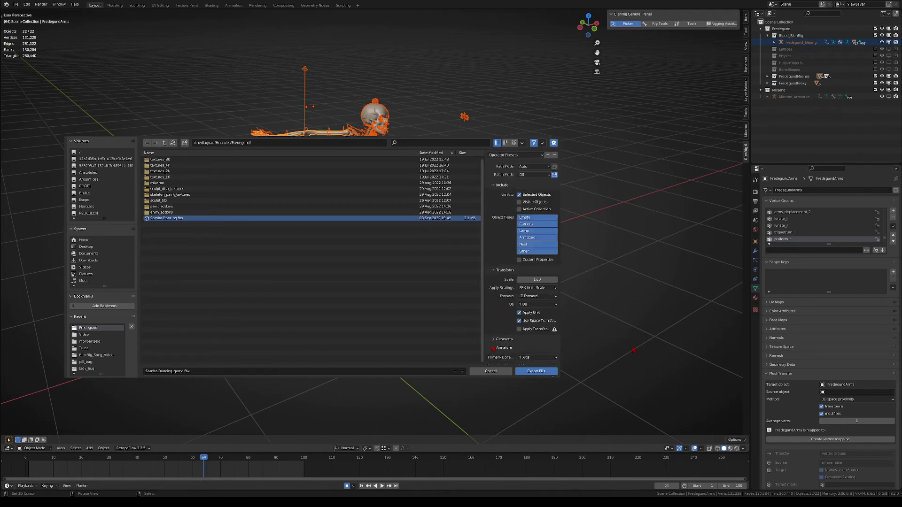
left_click(493, 307)
left_click(530, 343)
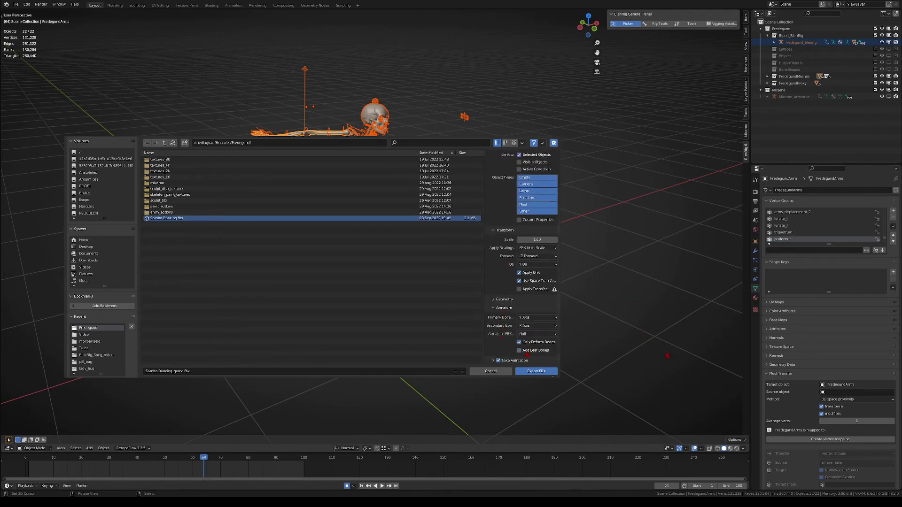
Set the bone animation's Simplify value to 0.00 and export the FBX file
scroll(530, 352, "down", 3)
left_click_drag(531, 358, 502, 358)
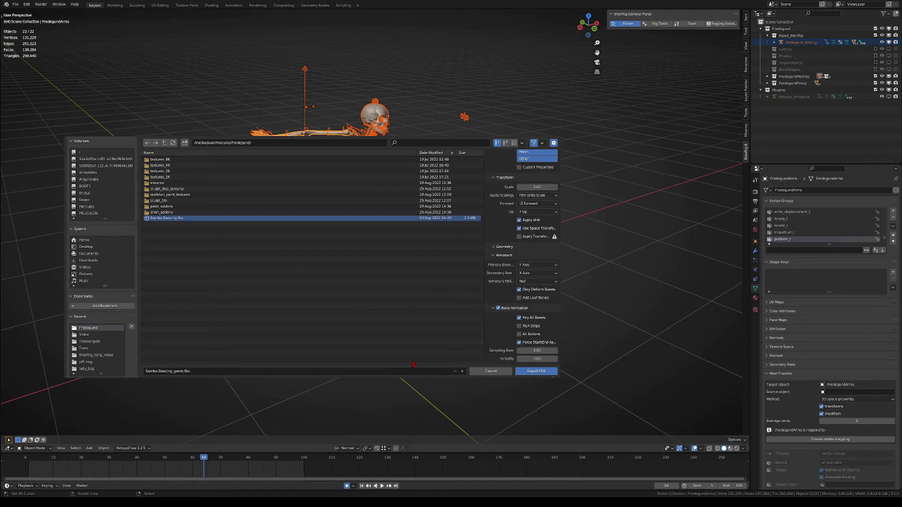
left_click(536, 371)
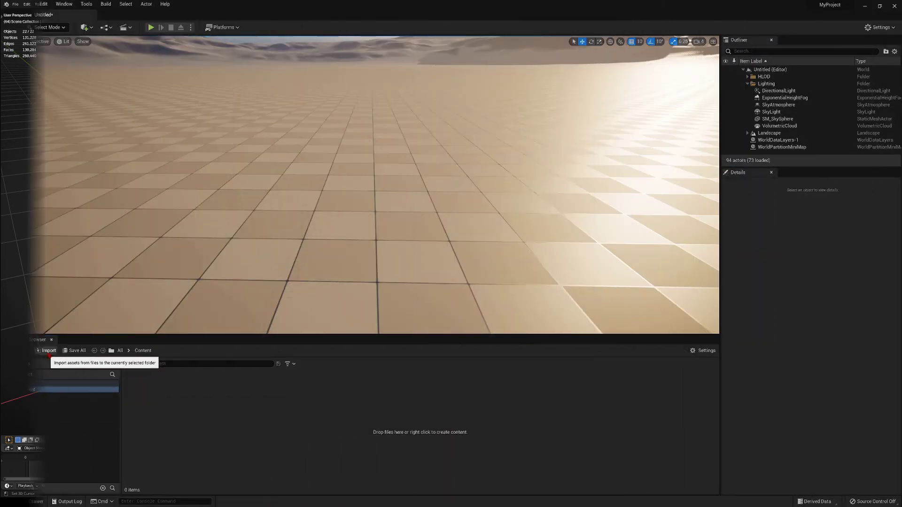
Switch to Unreal Engine and choose Samba Dancing_game.fbx from the Fredegund folder for import into the Content folder
left_click(47, 351)
scroll(418, 301, "down", 1)
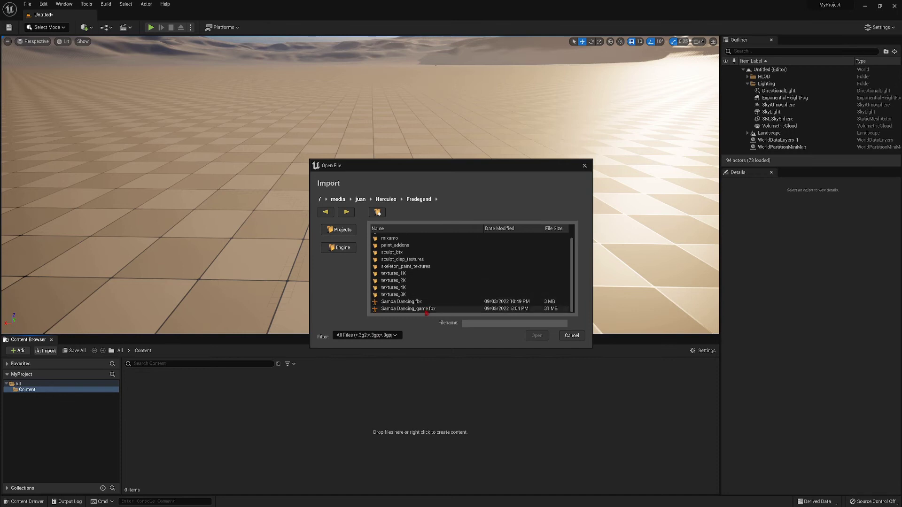
left_click(413, 309)
left_click(537, 337)
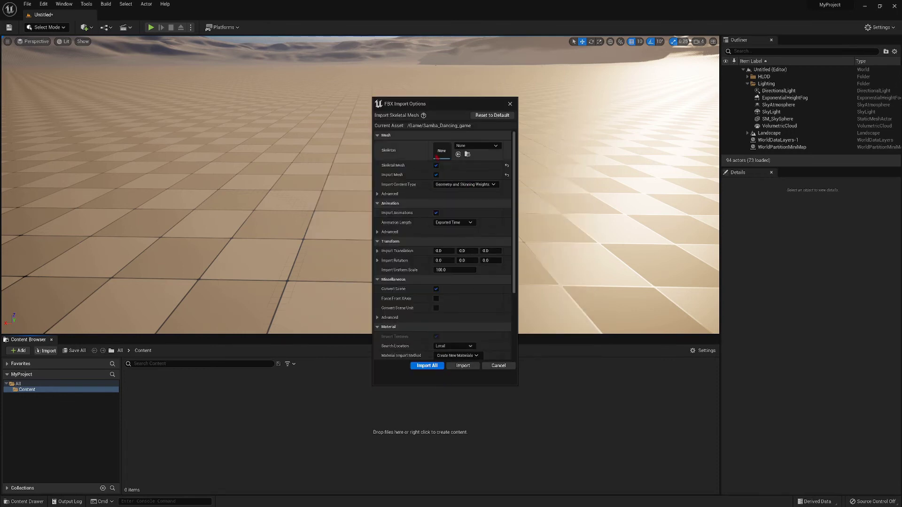
Set Import Uniform Scale to 100 and import the skeletal mesh with its animation
left_click(450, 269)
type("100")
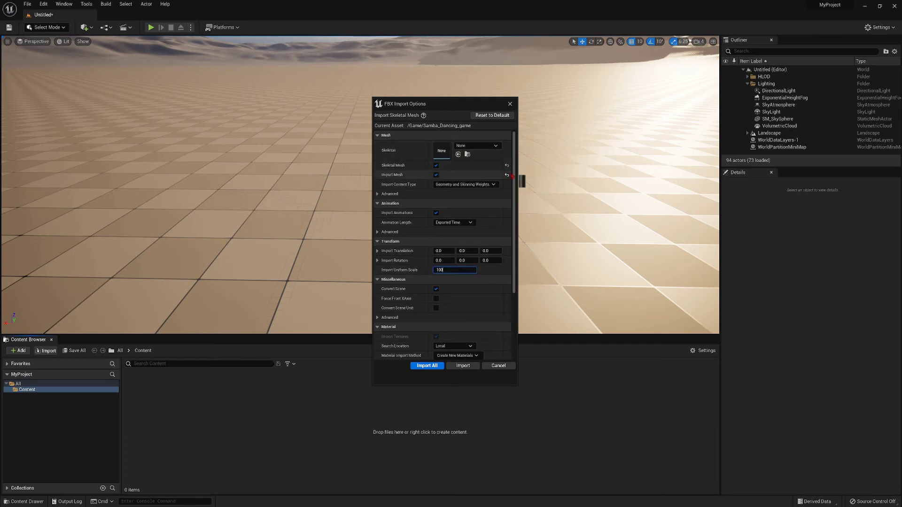
scroll(514, 196, "down", 5)
left_click(463, 365)
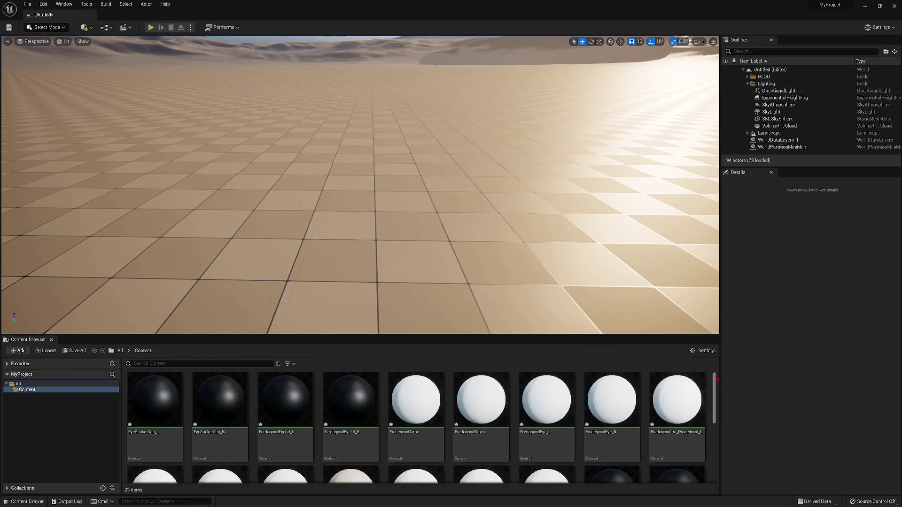
Place the Samba_Dancing_game_Anim animation sequence on the checkered ground of the level and play the level
scroll(647, 453, "down", 4)
left_click_drag(219, 418, 359, 271)
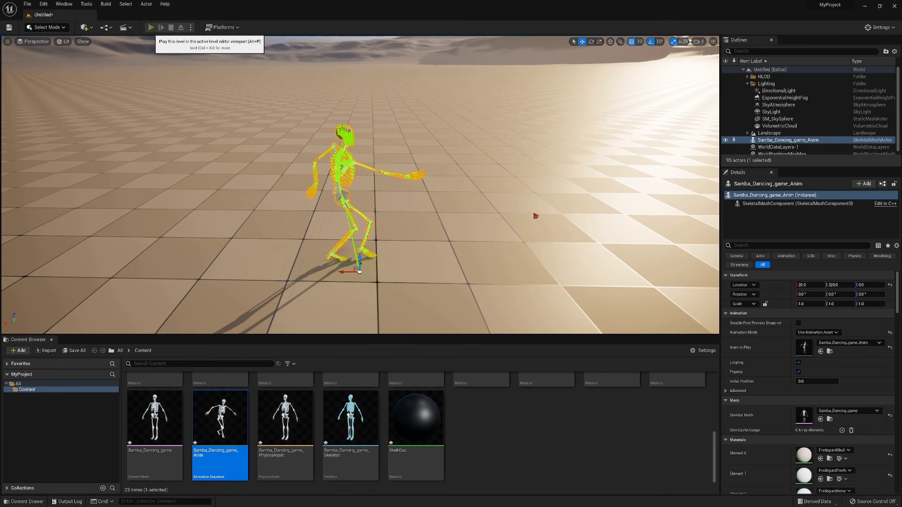
left_click(151, 27)
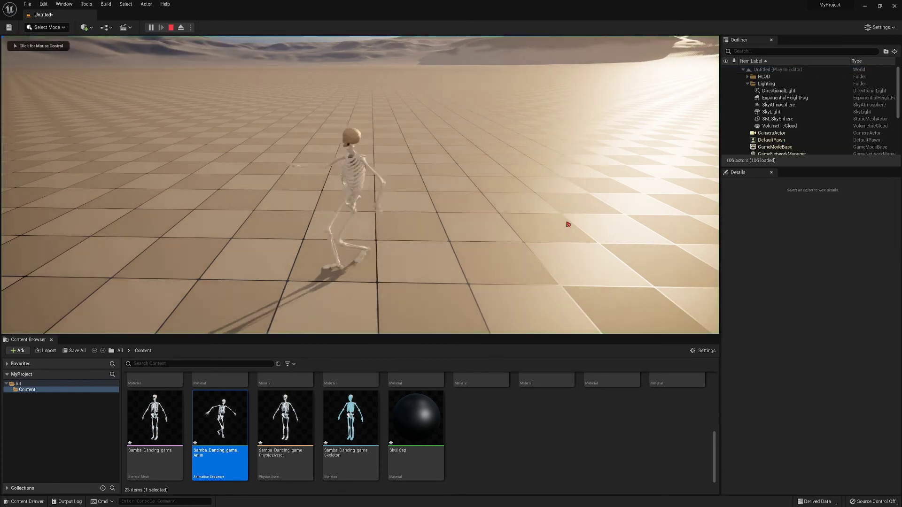